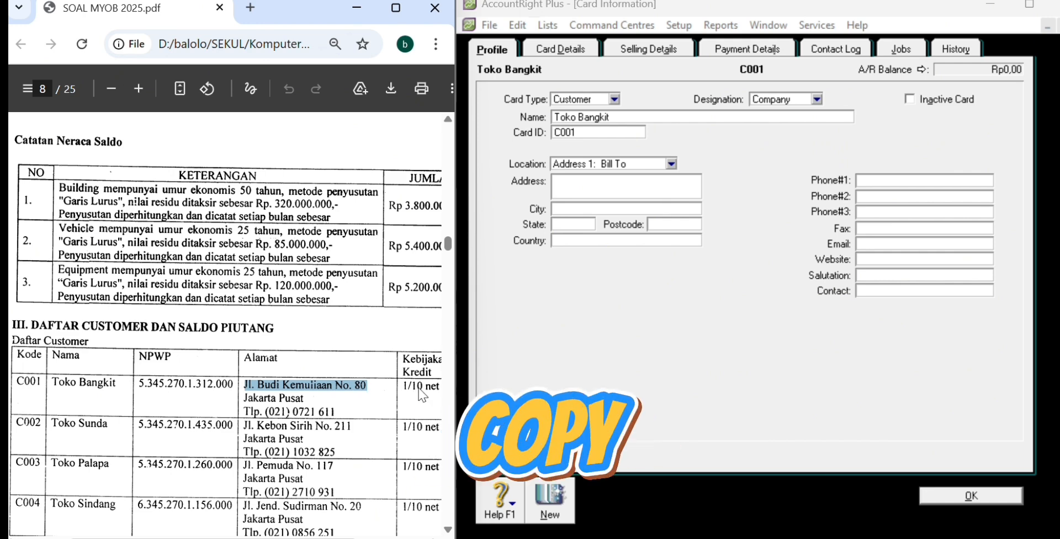
{"action": "left_click", "coordinate": [577, 188]}
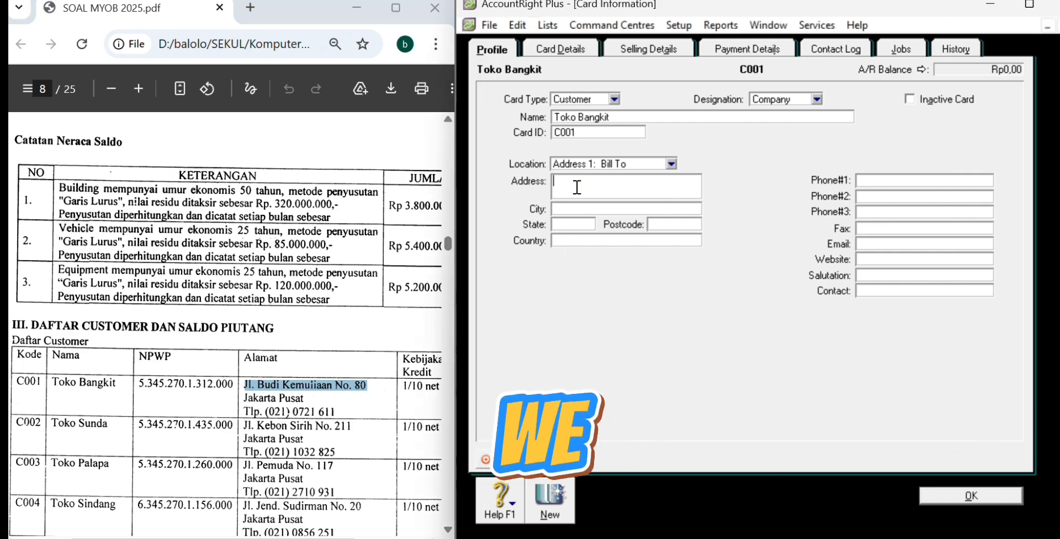
{"action": "key", "text": "Tab"}
{"action": "type", "text": "Ja"}
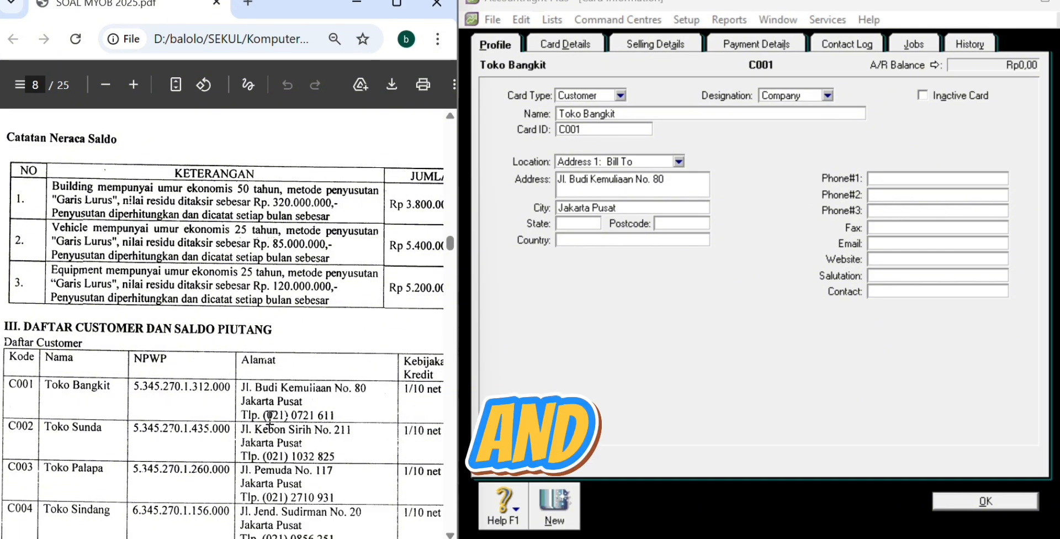
{"action": "left_click_drag", "start_coordinate": [265, 417], "coordinate": [338, 418]}
{"action": "key", "text": "ctrl+c"}
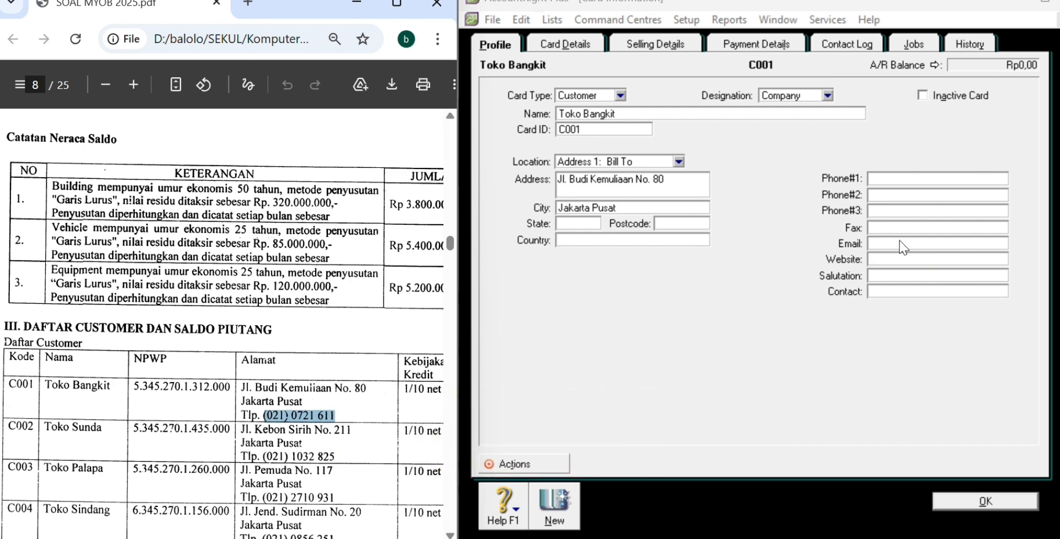
{"action": "left_click", "coordinate": [944, 178]}
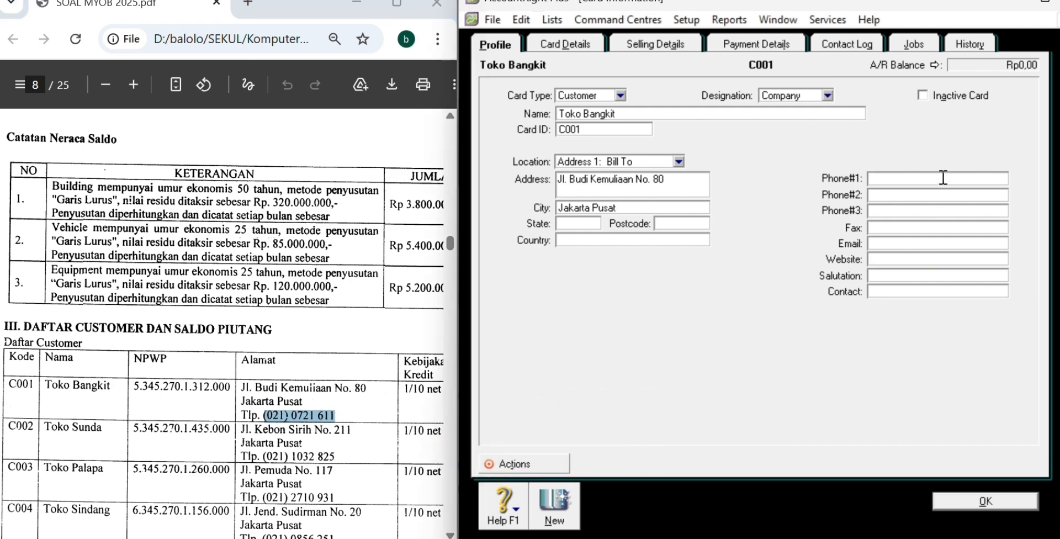
{"action": "key", "text": "ctrl+v"}
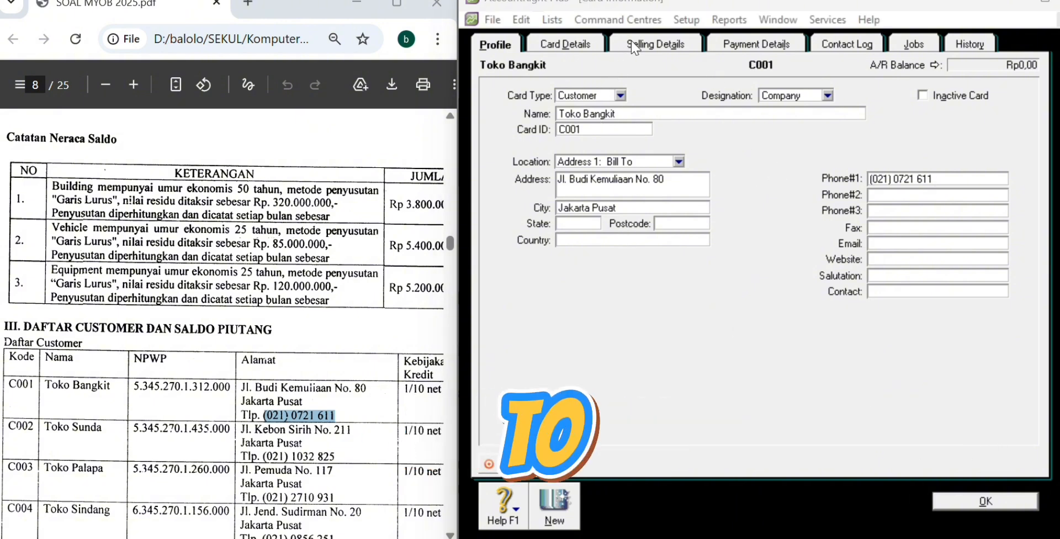
Step: Set Toko Bangkit's freight tax code to N-T (Not Reportable) in Selling Details
{"action": "left_click", "coordinate": [640, 51]}
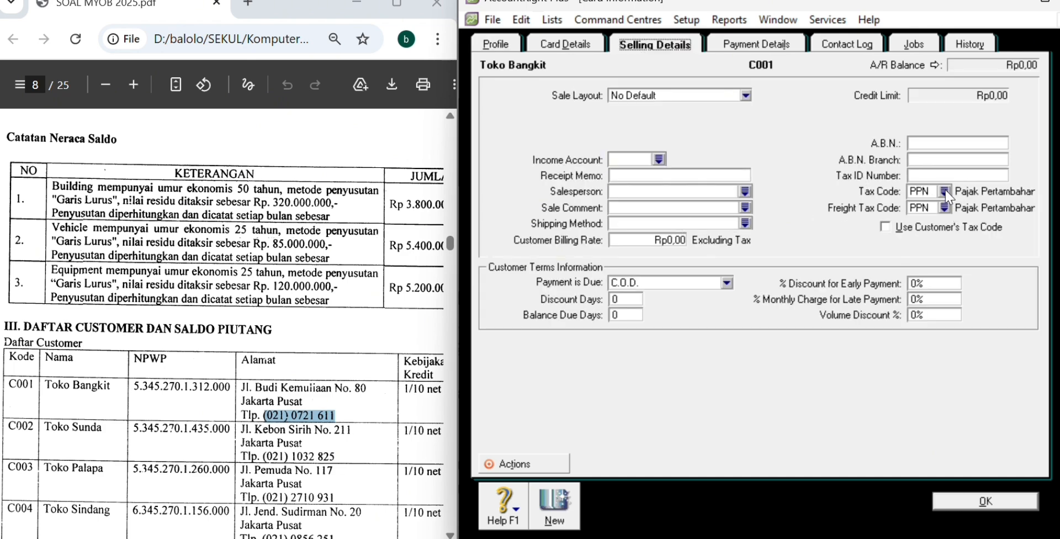
{"action": "left_click", "coordinate": [945, 207]}
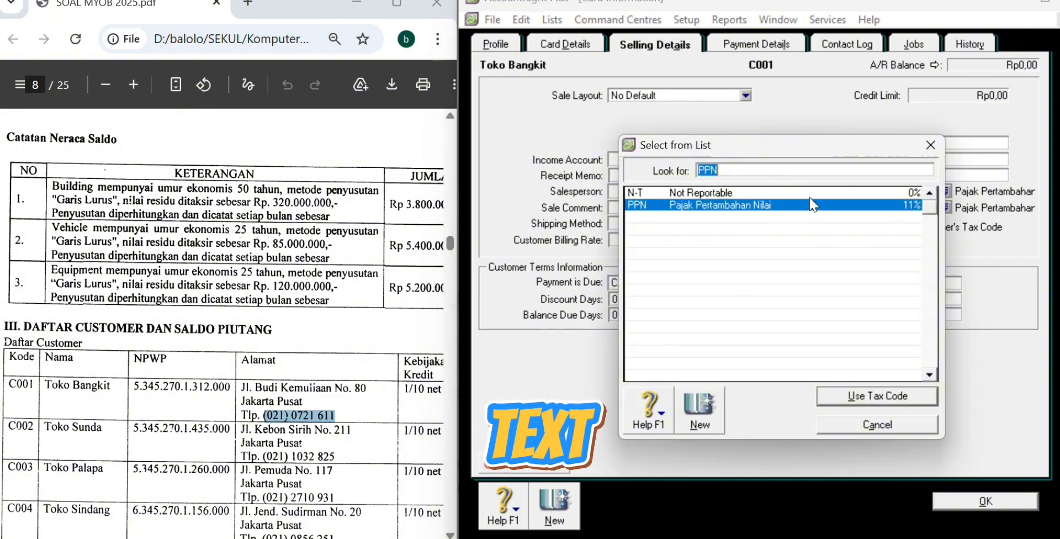
{"action": "left_click", "coordinate": [810, 194]}
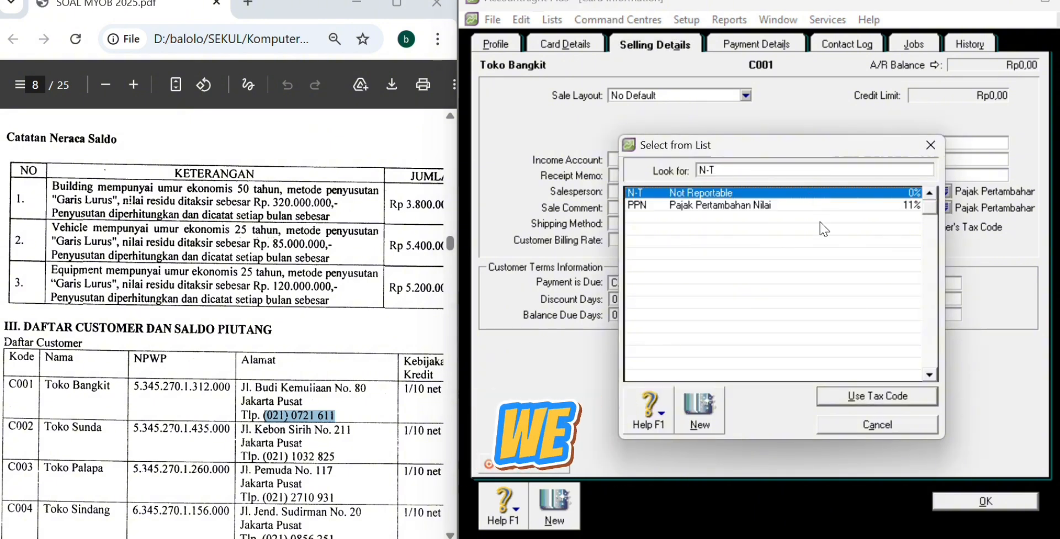
{"action": "left_click", "coordinate": [897, 392]}
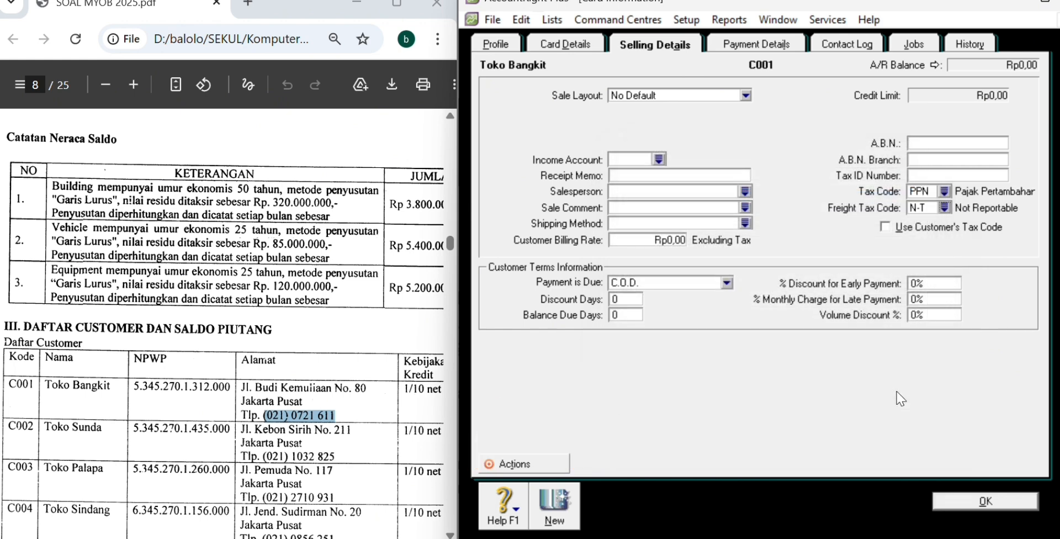
Step: Make payment due in a given number of days: 10 discount days, 30 balance days, 1% early discount
{"action": "left_click", "coordinate": [727, 283]}
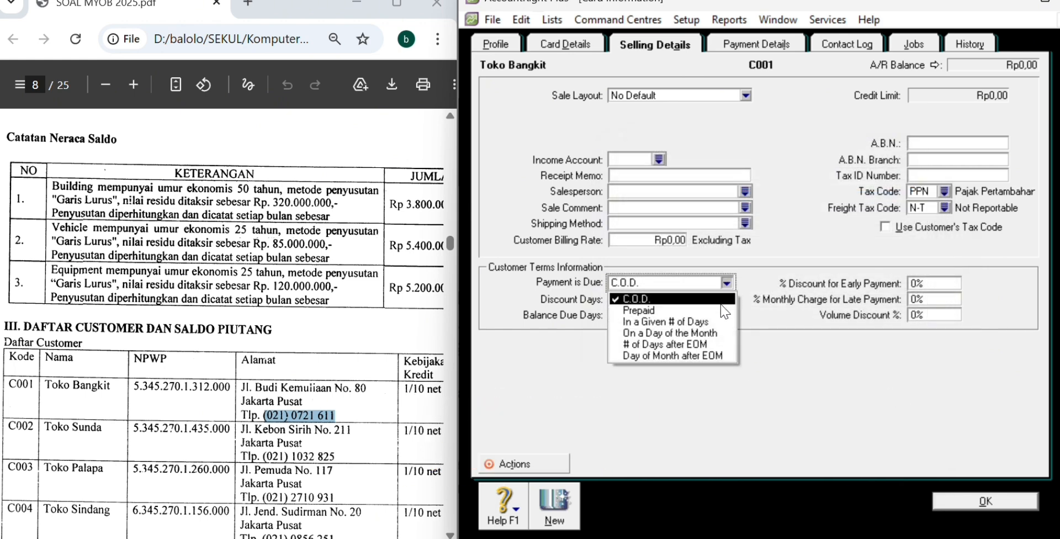
{"action": "left_click", "coordinate": [717, 322]}
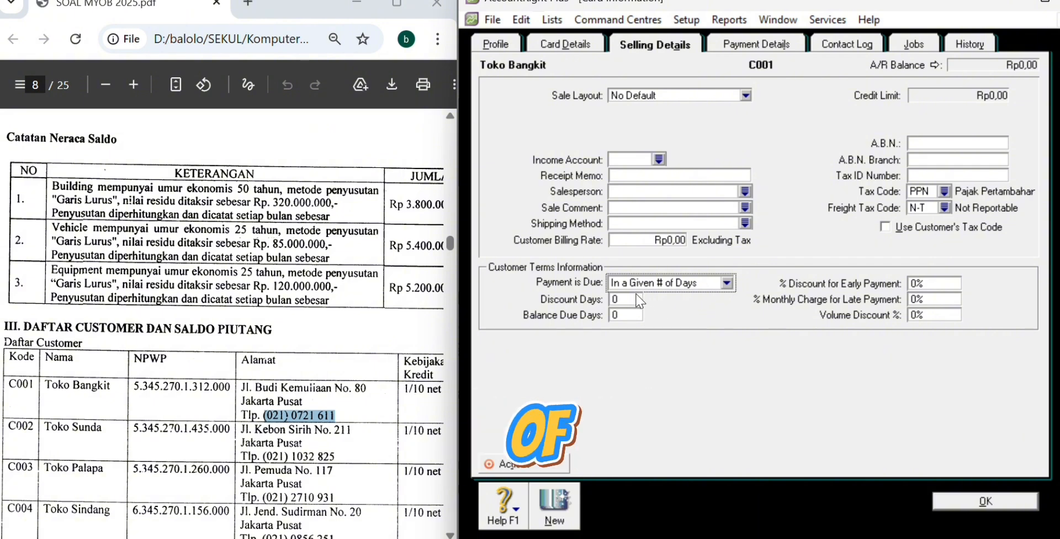
{"action": "left_click", "coordinate": [637, 298]}
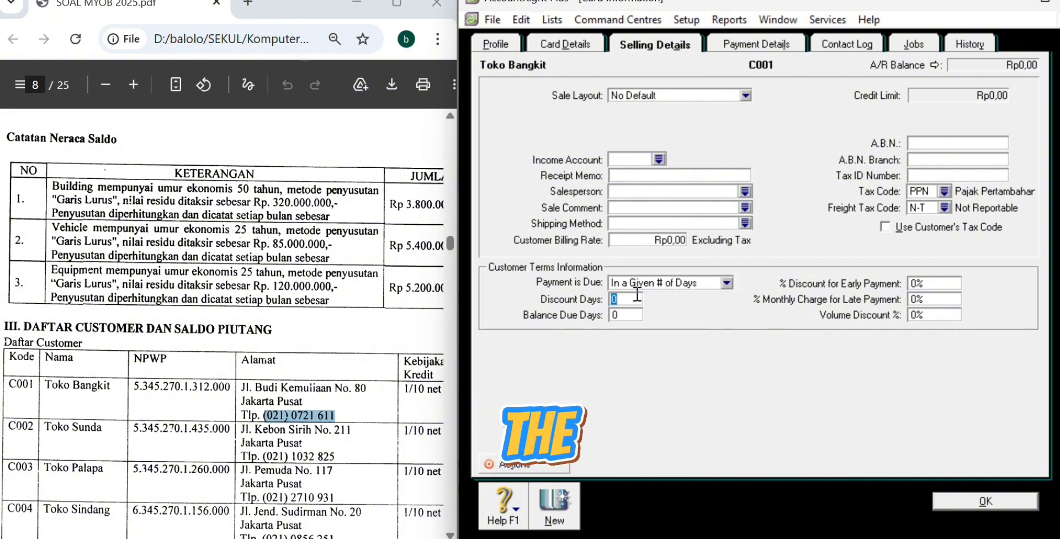
{"action": "type", "text": "10"}
{"action": "key", "text": "Tab"}
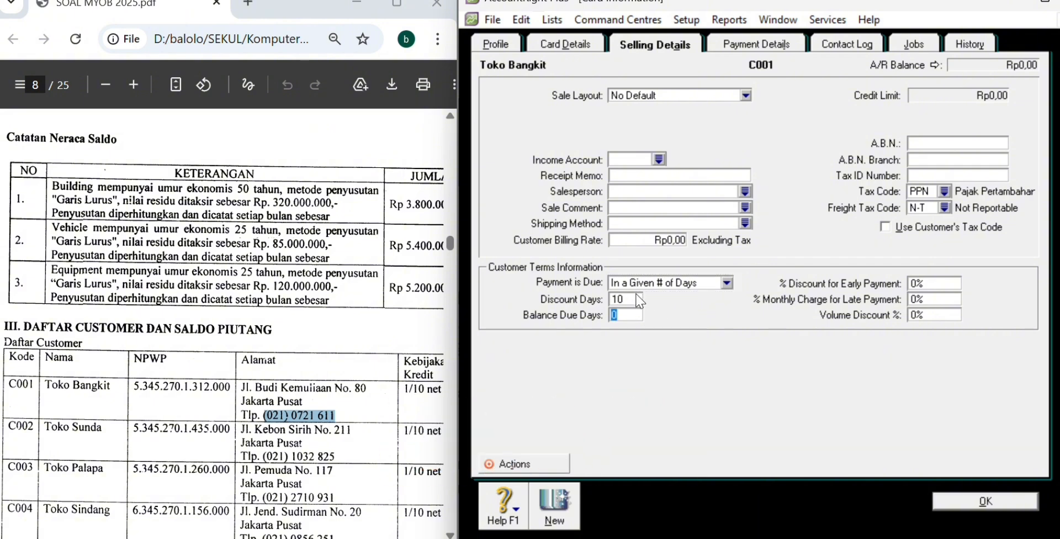
{"action": "type", "text": "3"}
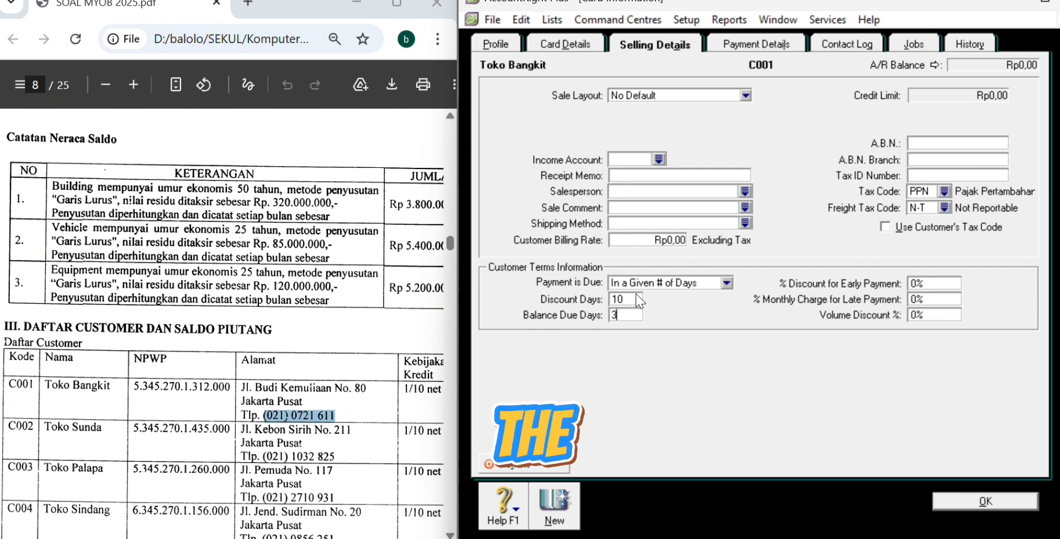
{"action": "type", "text": "0"}
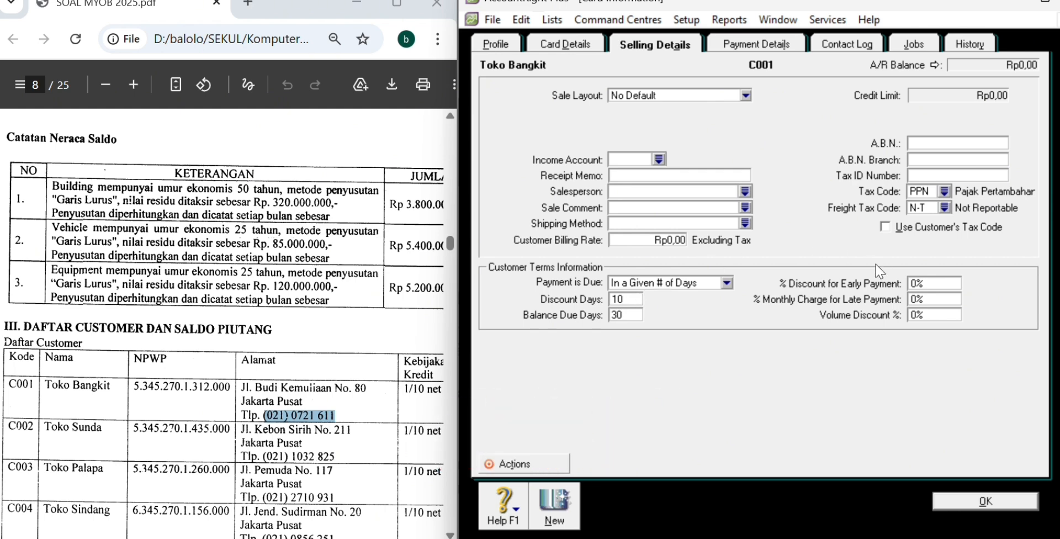
{"action": "left_click", "coordinate": [916, 282]}
{"action": "key", "text": "BackSpace"}
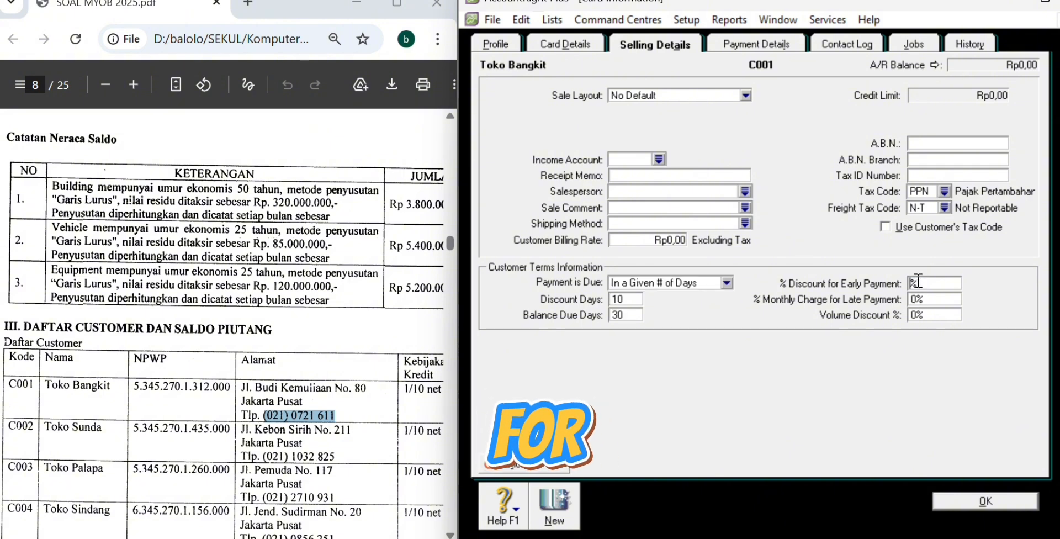
{"action": "type", "text": "1"}
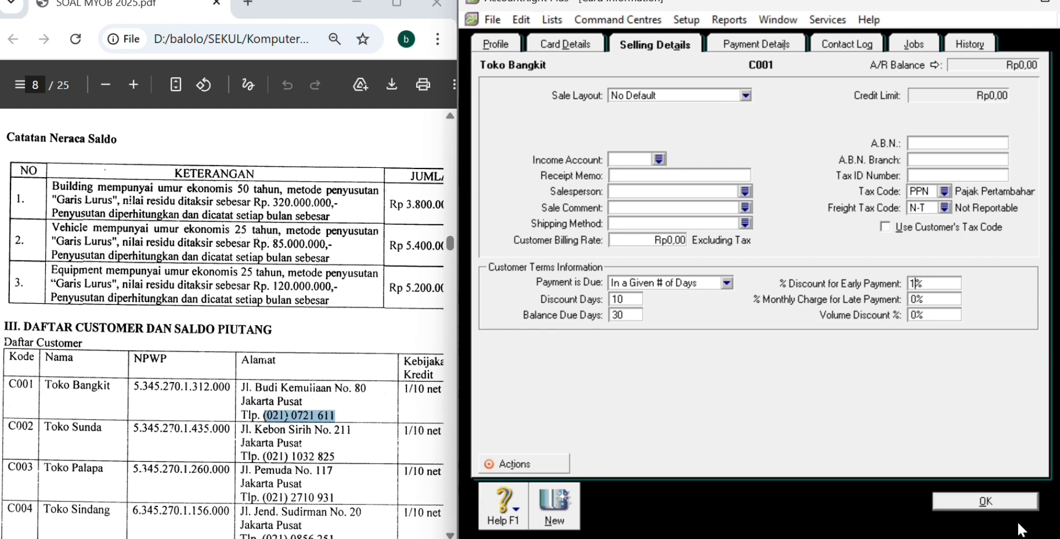
Step: Save the Toko Bangkit card and start a new customer card
{"action": "left_click", "coordinate": [1013, 503]}
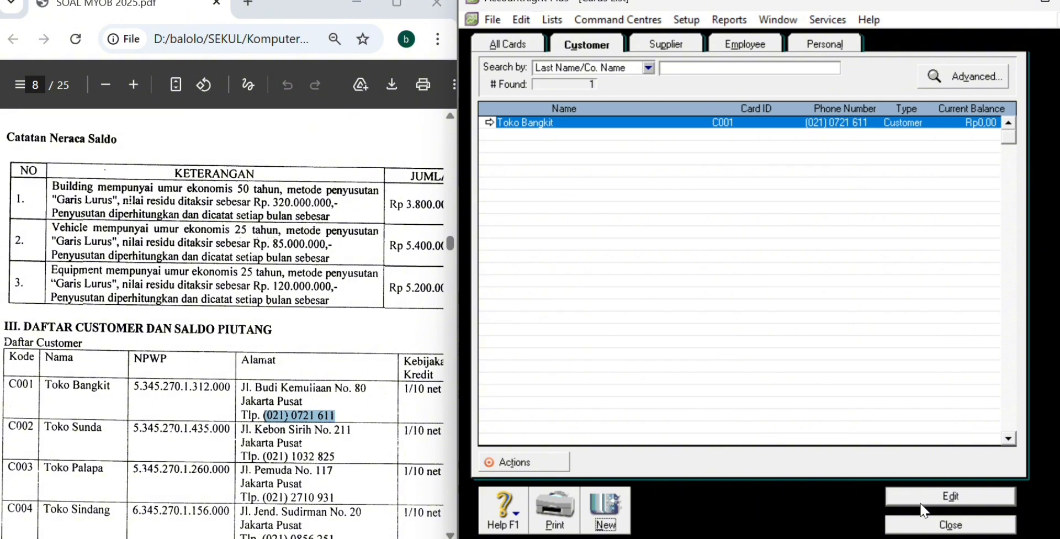
{"action": "left_click", "coordinate": [606, 513]}
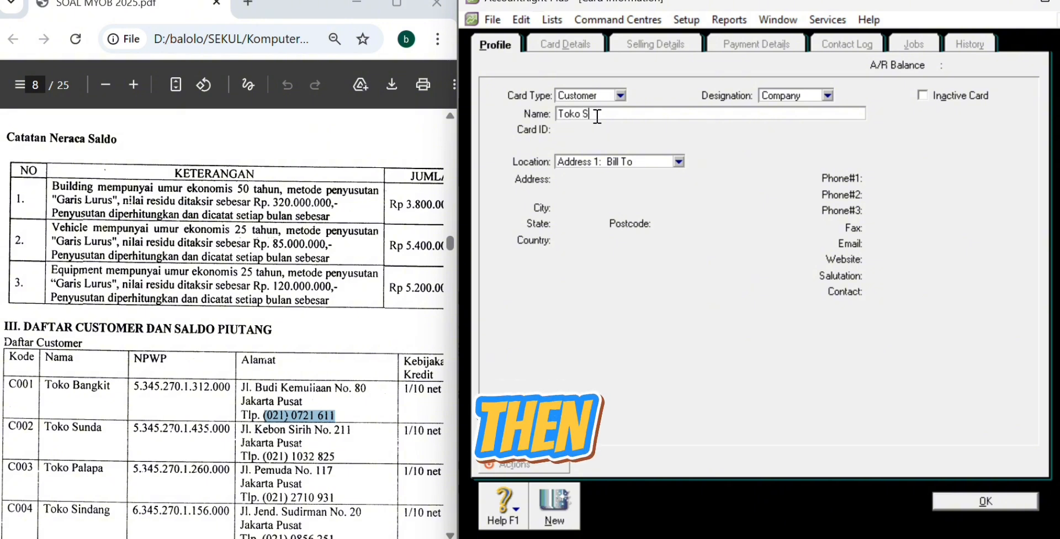
{"action": "type", "text": "unda"}
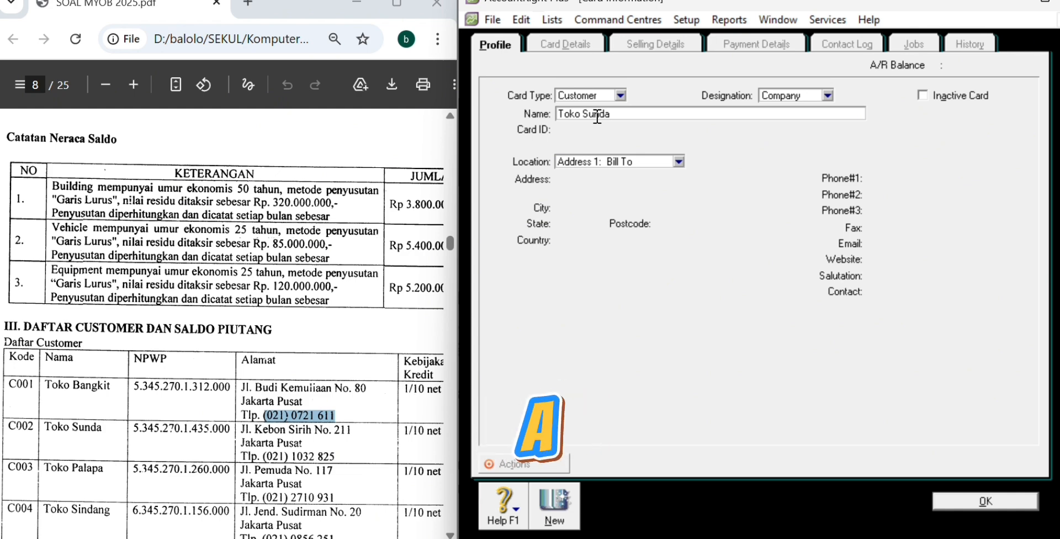
{"action": "key", "text": "Tab"}
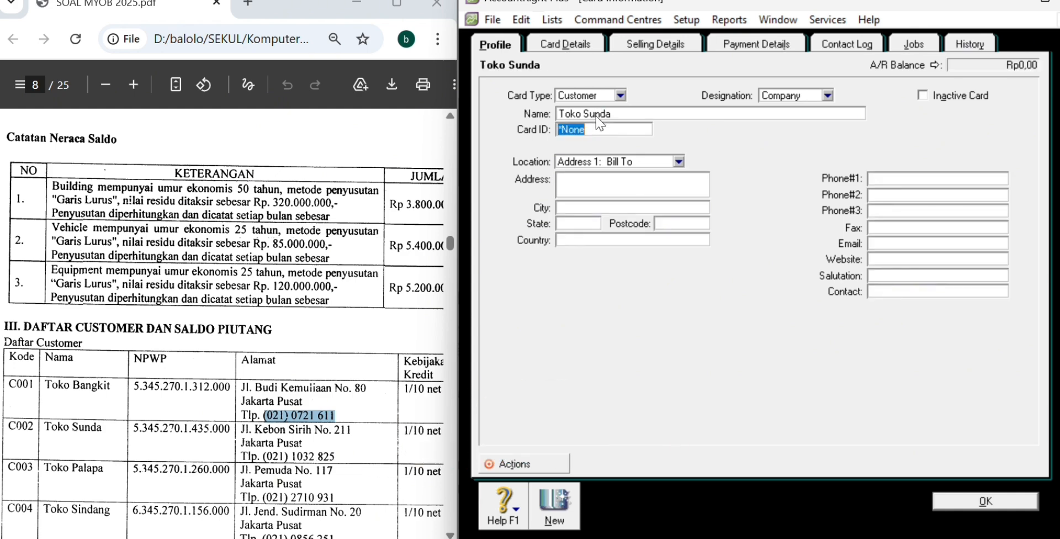
{"action": "type", "text": "C002"}
{"action": "left_click", "coordinate": [617, 186]}
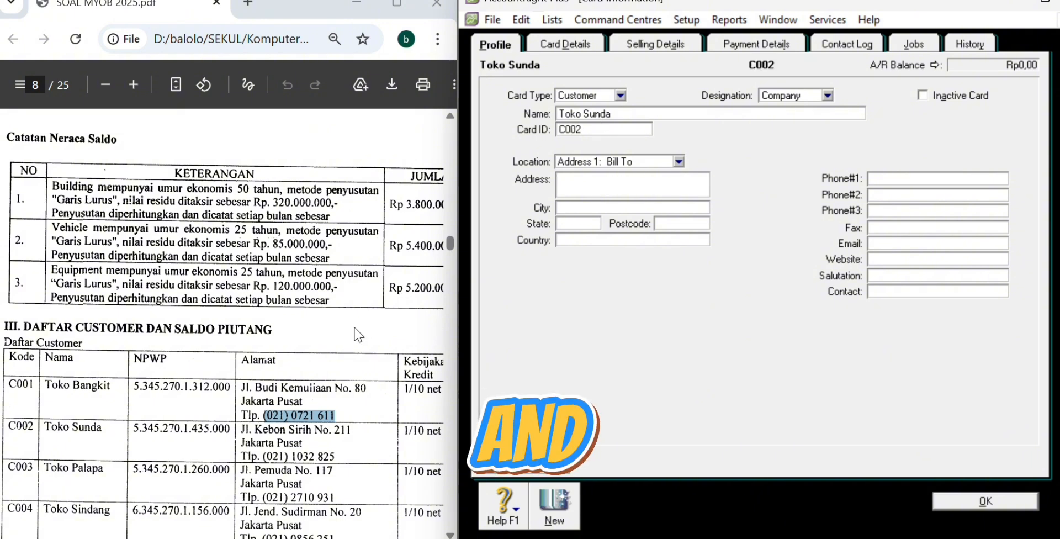
{"action": "left_click_drag", "start_coordinate": [242, 429], "coordinate": [348, 426]}
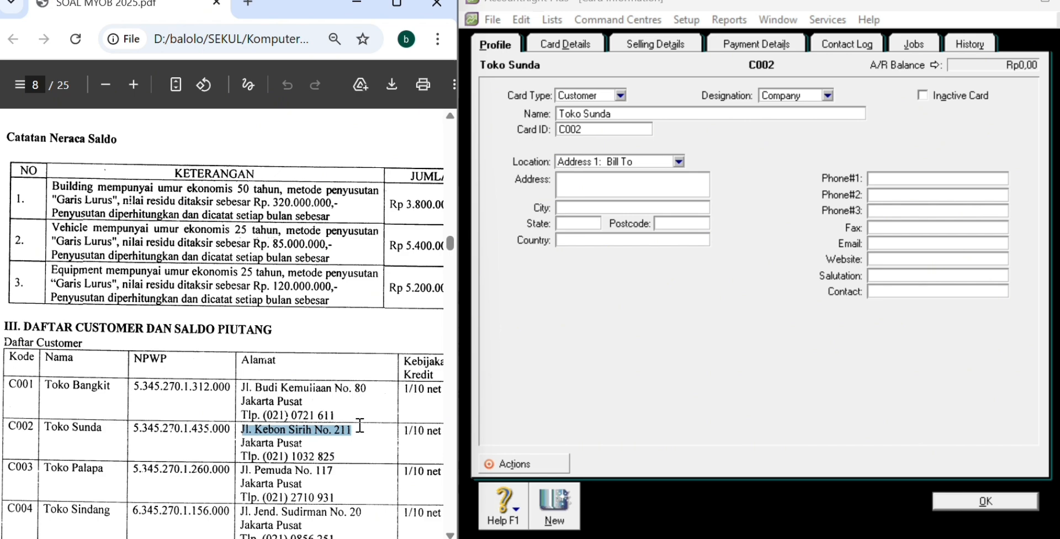
{"action": "left_click", "coordinate": [598, 182]}
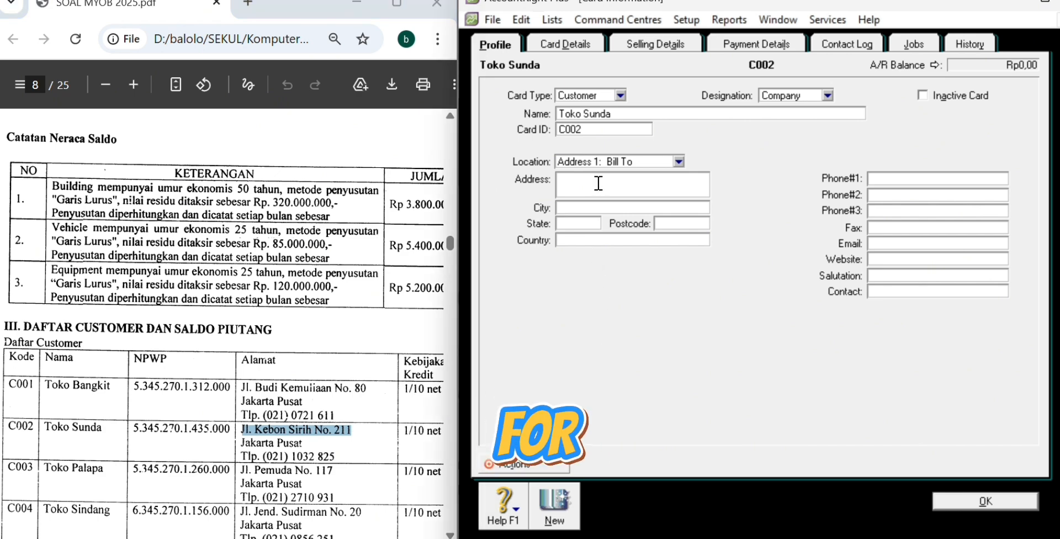
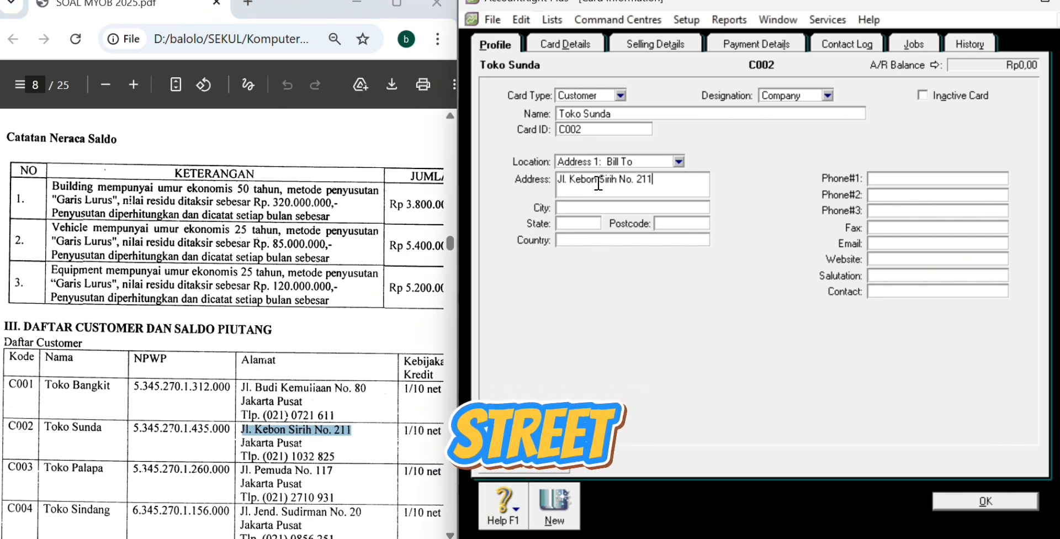
{"action": "left_click", "coordinate": [622, 204]}
{"action": "type", "text": "Jakarta"}
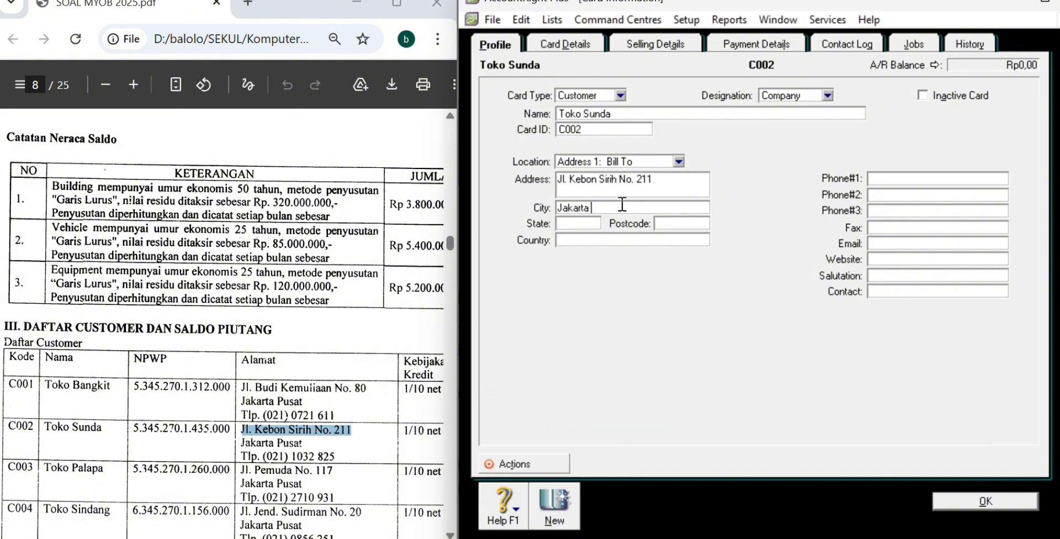
{"action": "type", "text": " Pusat"}
{"action": "left_click_drag", "start_coordinate": [264, 456], "coordinate": [342, 454]}
{"action": "key", "text": "ctrl+c"}
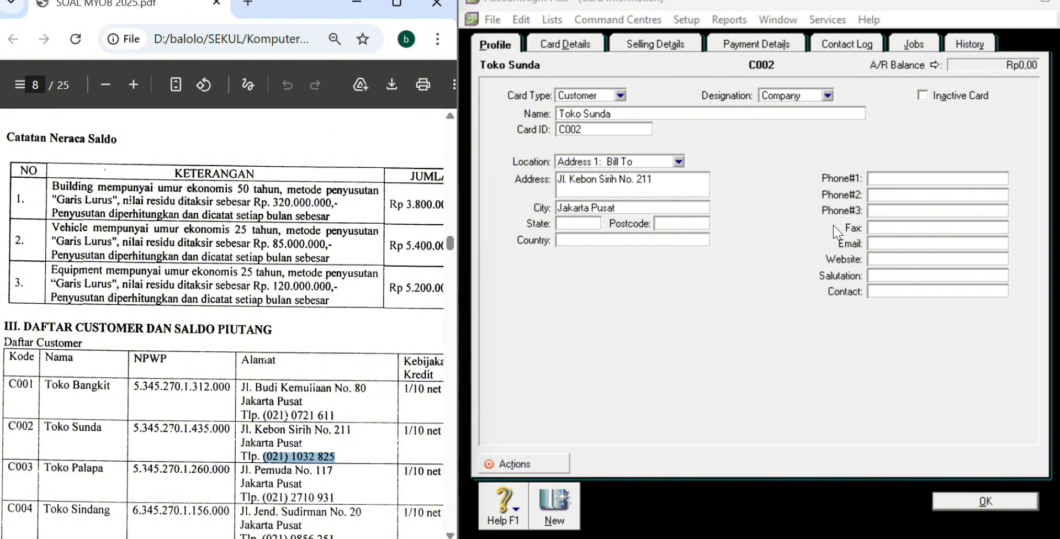
{"action": "left_click", "coordinate": [892, 178]}
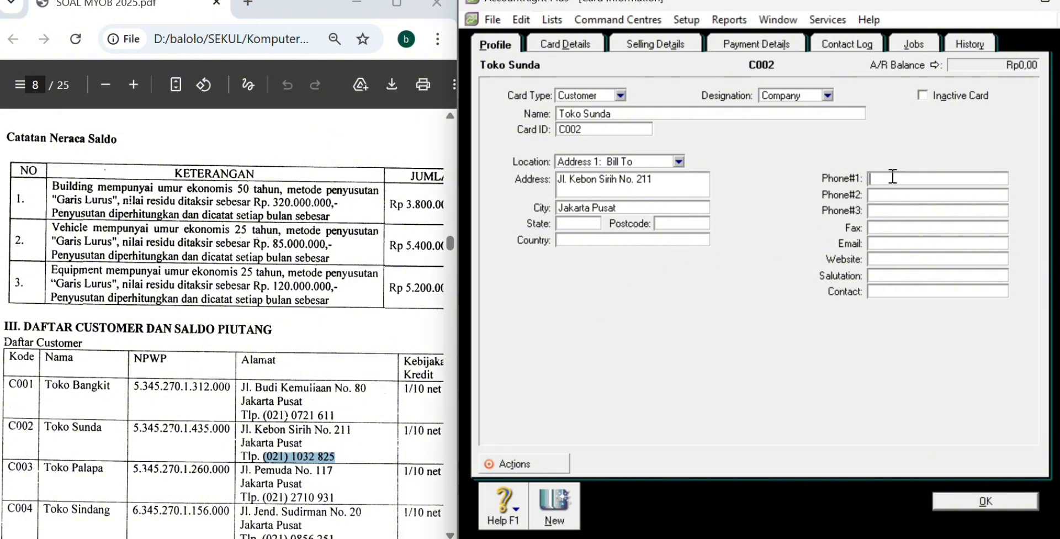
{"action": "key", "text": "ctrl+v"}
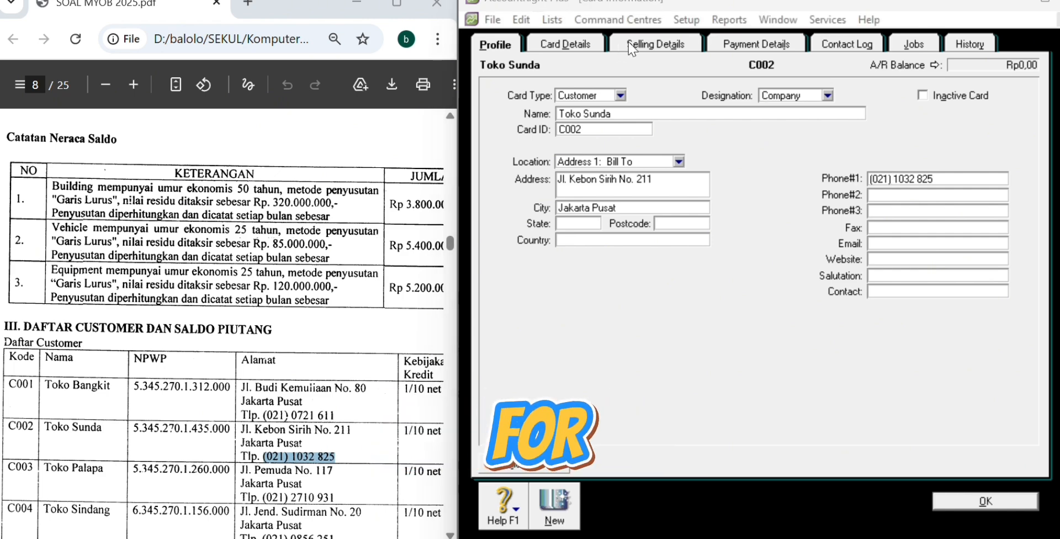
Step: Set Toko Sunda's terms to 10 discount days, 30 balance due days, and 1% early-payment discount
{"action": "left_click", "coordinate": [665, 53]}
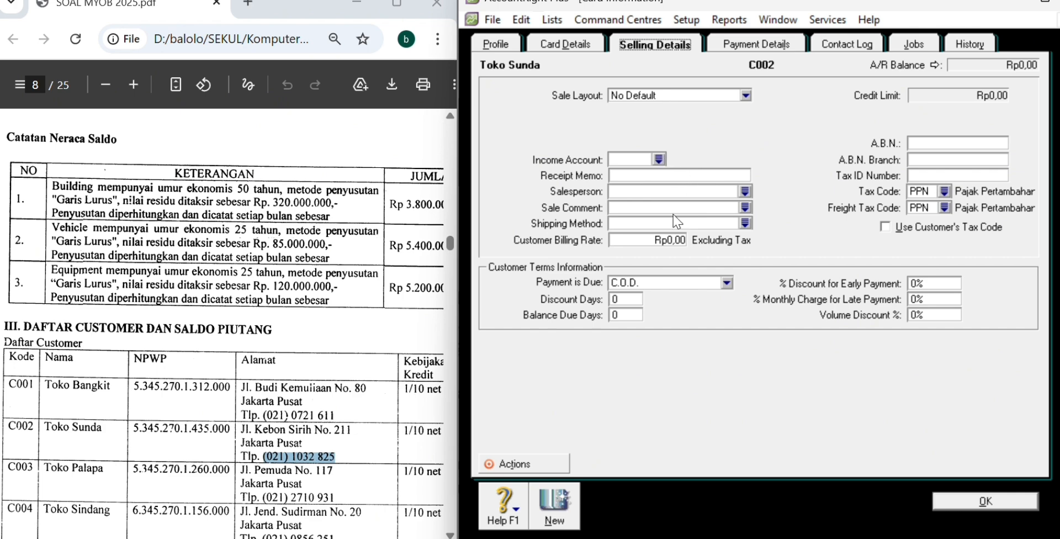
{"action": "left_click", "coordinate": [686, 284]}
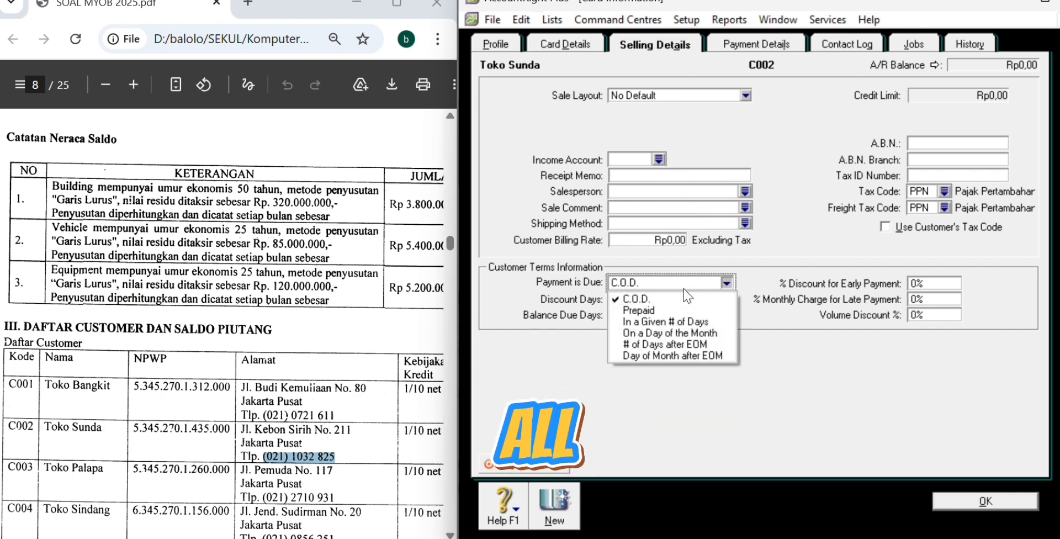
{"action": "left_click", "coordinate": [666, 321]}
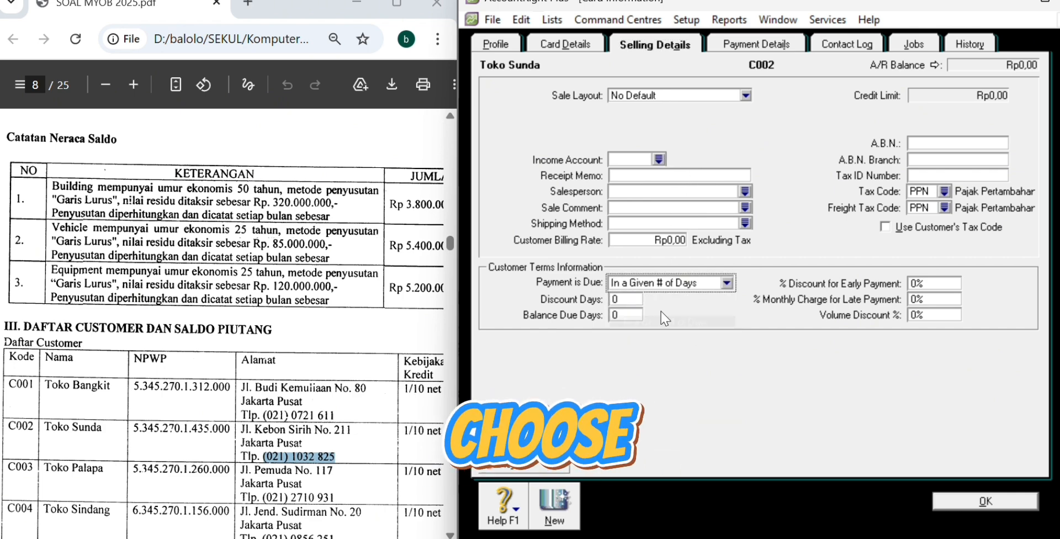
{"action": "left_click", "coordinate": [613, 300]}
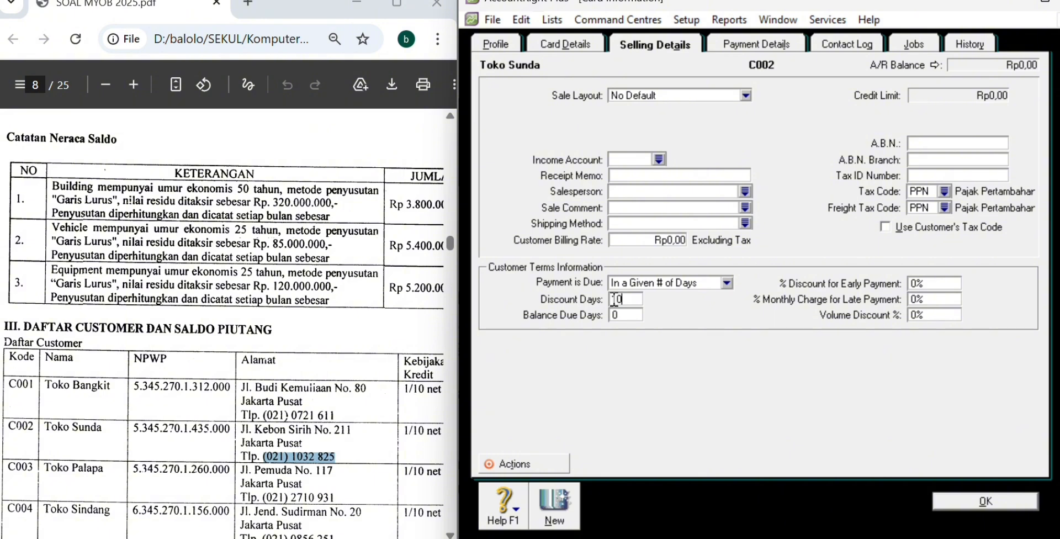
{"action": "type", "text": "10"}
{"action": "key", "text": "Tab"}
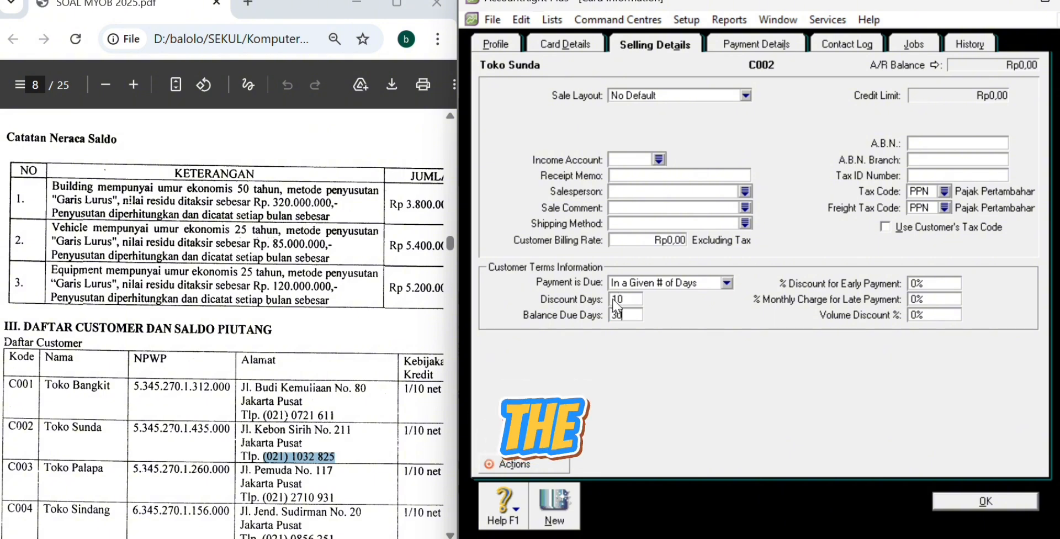
{"action": "type", "text": "30"}
{"action": "key", "text": "Tab"}
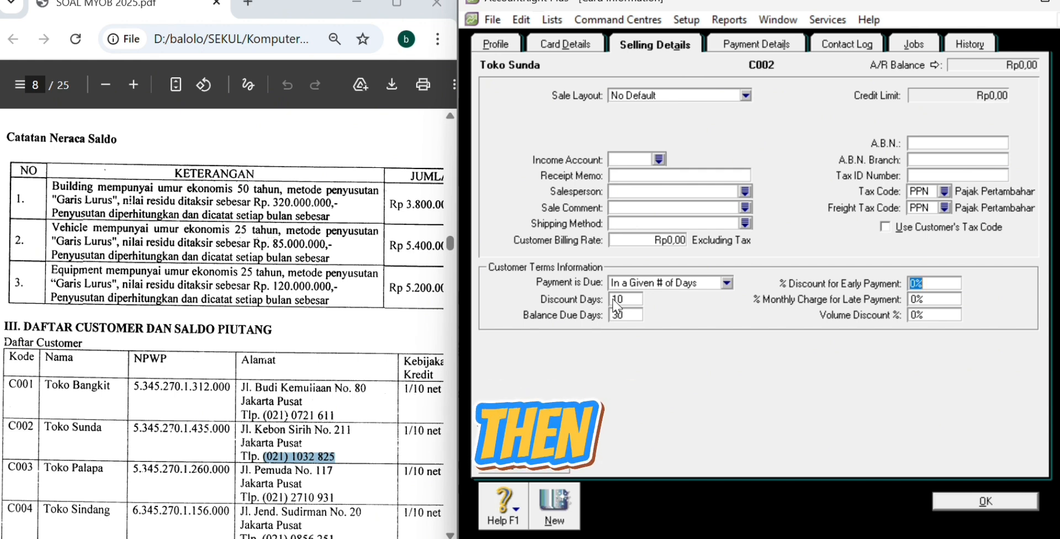
{"action": "left_click", "coordinate": [919, 280]}
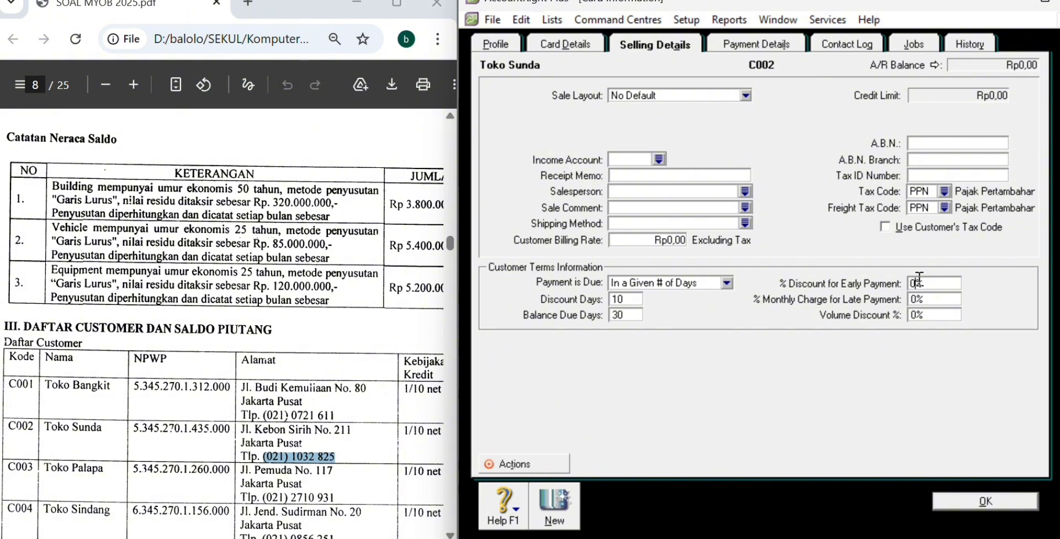
{"action": "type", "text": "1"}
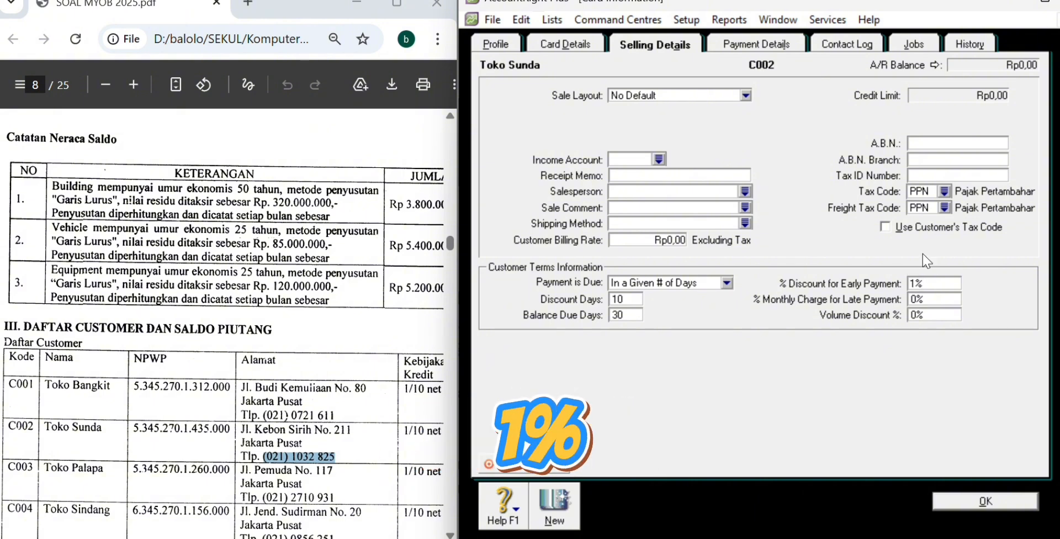
Step: Set Toko Sunda's freight tax code to N-T
{"action": "left_click", "coordinate": [945, 208]}
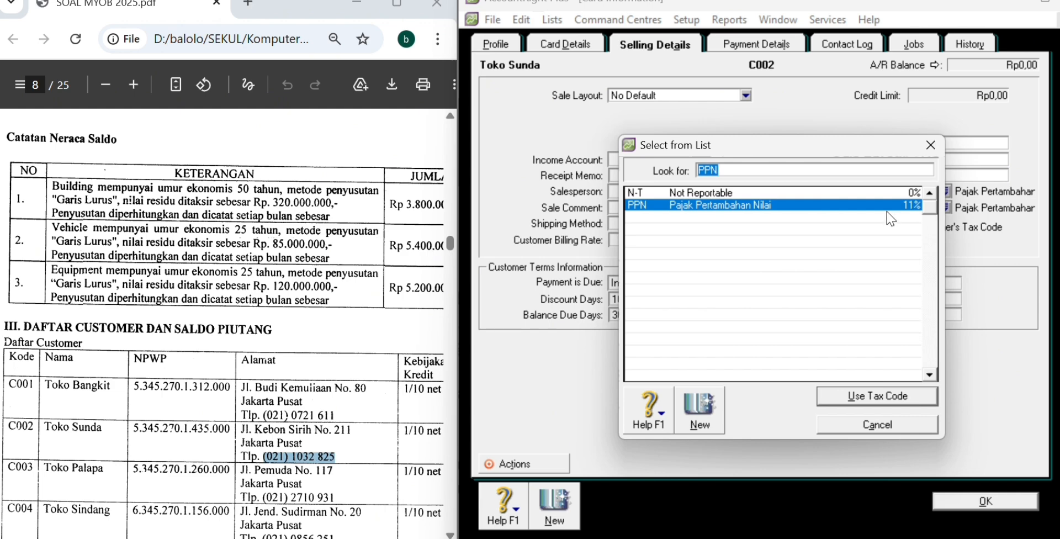
{"action": "key", "text": "Up"}
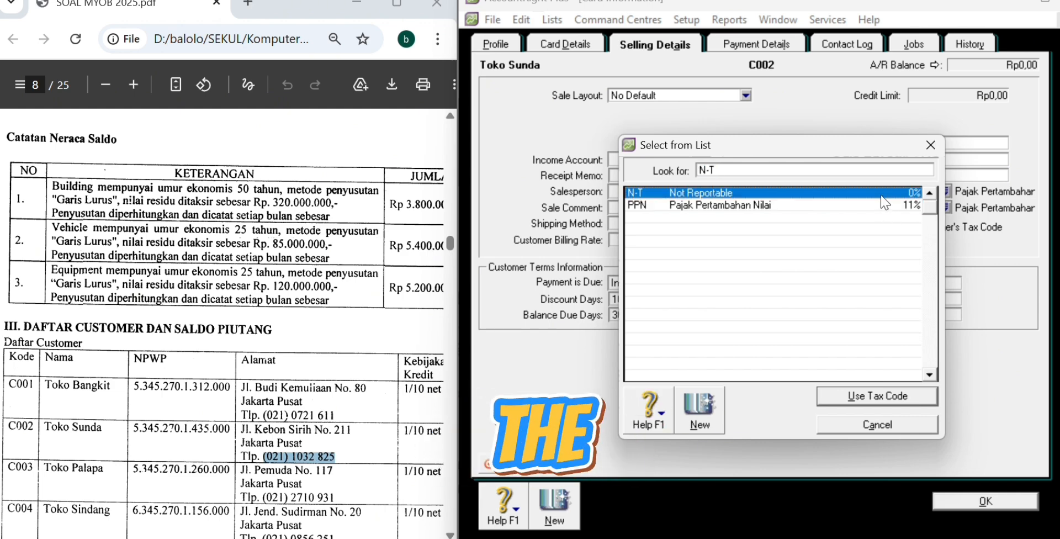
{"action": "key", "text": "Return"}
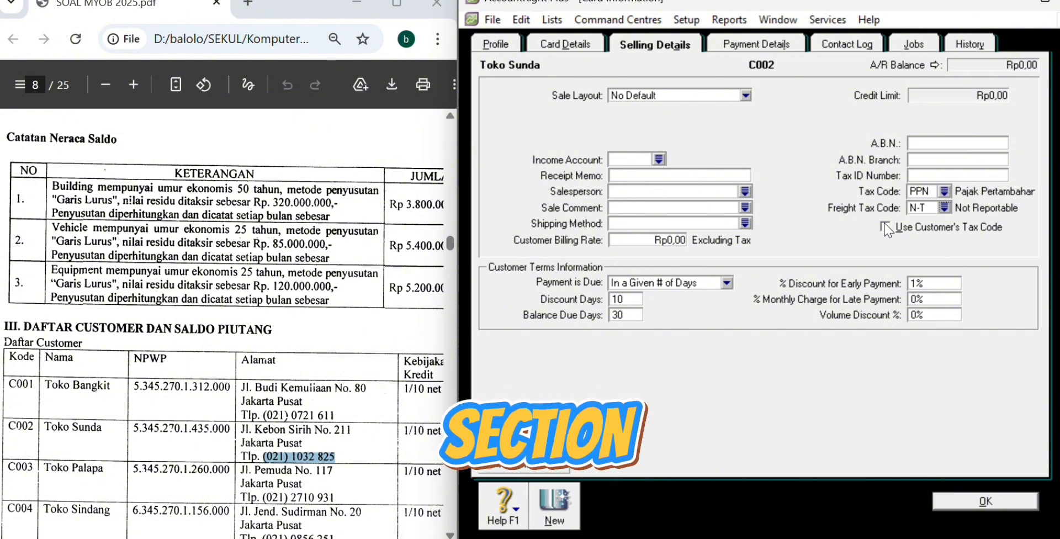
Step: Save Toko Sunda, then create card Toko Palapa, ID C003, with its address from the PDF
{"action": "left_click", "coordinate": [1028, 503]}
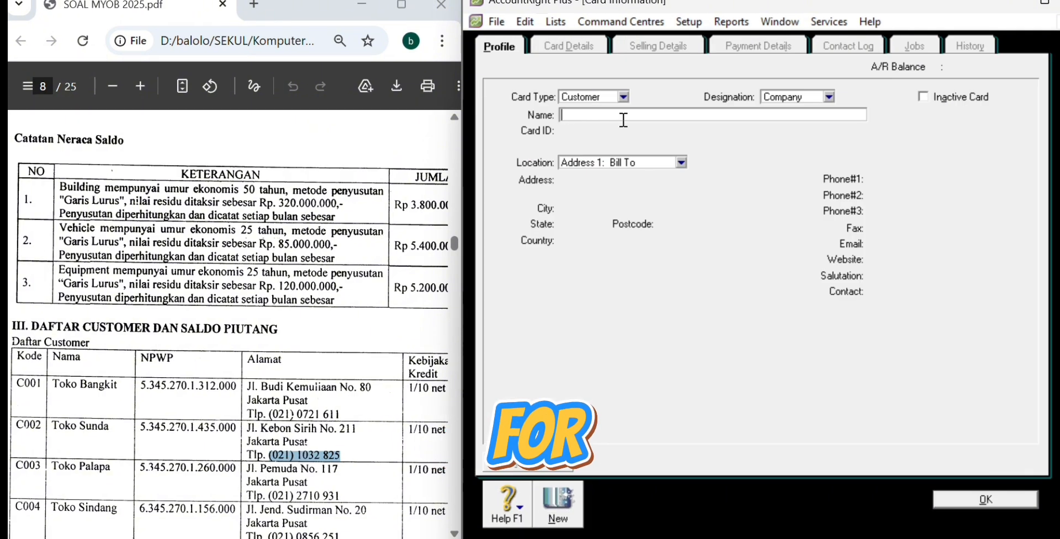
{"action": "type", "text": "Toko Palapa"}
{"action": "key", "text": "Tab"}
{"action": "type", "text": "C003"}
{"action": "left_click_drag", "start_coordinate": [248, 469], "coordinate": [338, 469]}
{"action": "left_click", "coordinate": [596, 184]}
Step: Enter Toko Palapa's city Jakarta Pusat and paste its phone number from the PDF
{"action": "left_click", "coordinate": [608, 206]}
{"action": "type", "text": "jAKARTA"}
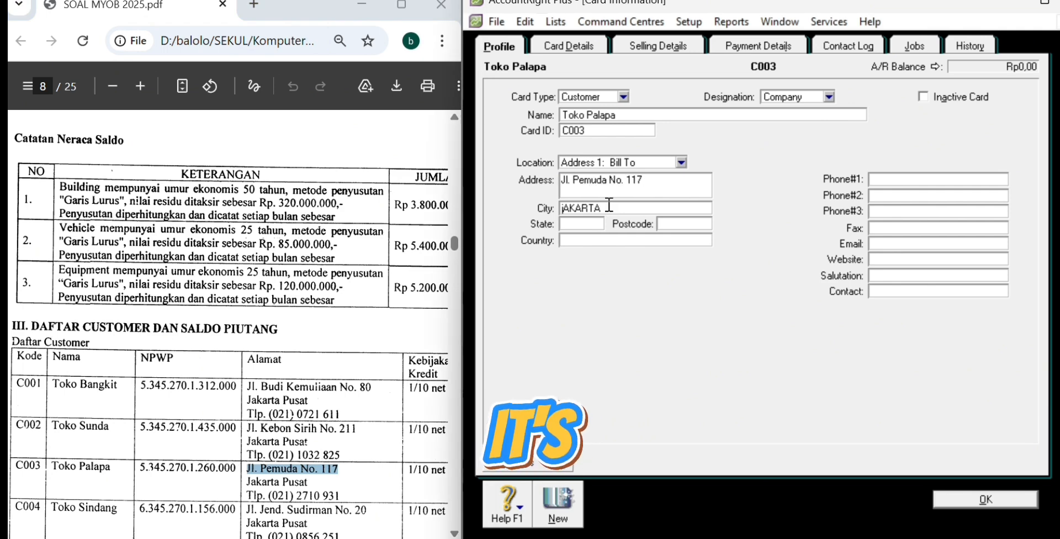
{"action": "key", "text": "BackSpace"}
{"action": "key", "text": "BackSpace"}
{"action": "key", "text": "BackSpace"}
{"action": "key", "text": "BackSpace"}
{"action": "key", "text": "BackSpace"}
{"action": "key", "text": "BackSpace"}
{"action": "key", "text": "BackSpace"}
{"action": "type", "text": "Jakarta Pusat"}
{"action": "left_click", "coordinate": [343, 495]}
{"action": "left_click_drag", "start_coordinate": [269, 496], "coordinate": [341, 496]}
{"action": "left_click", "coordinate": [928, 179]}
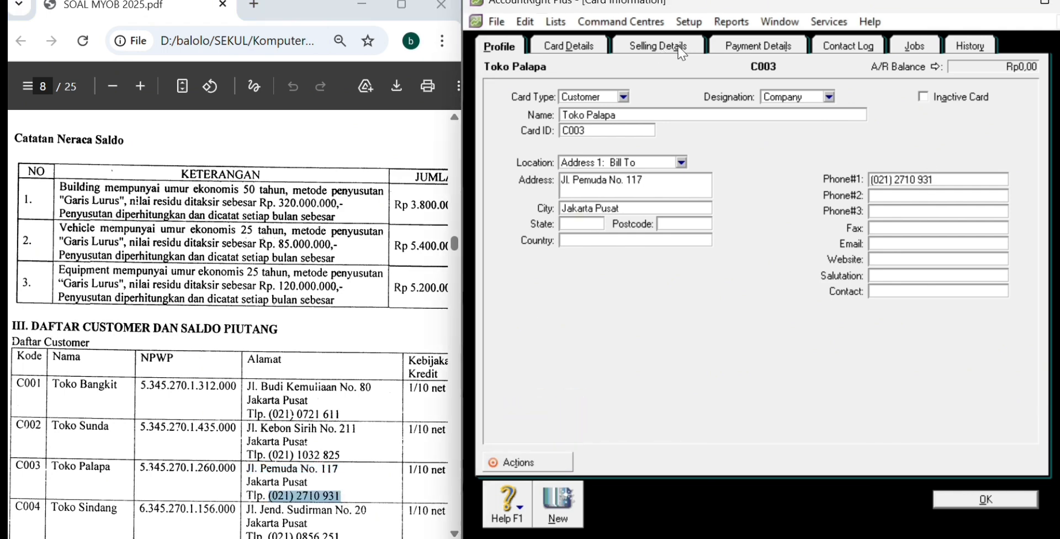
{"action": "left_click", "coordinate": [682, 53]}
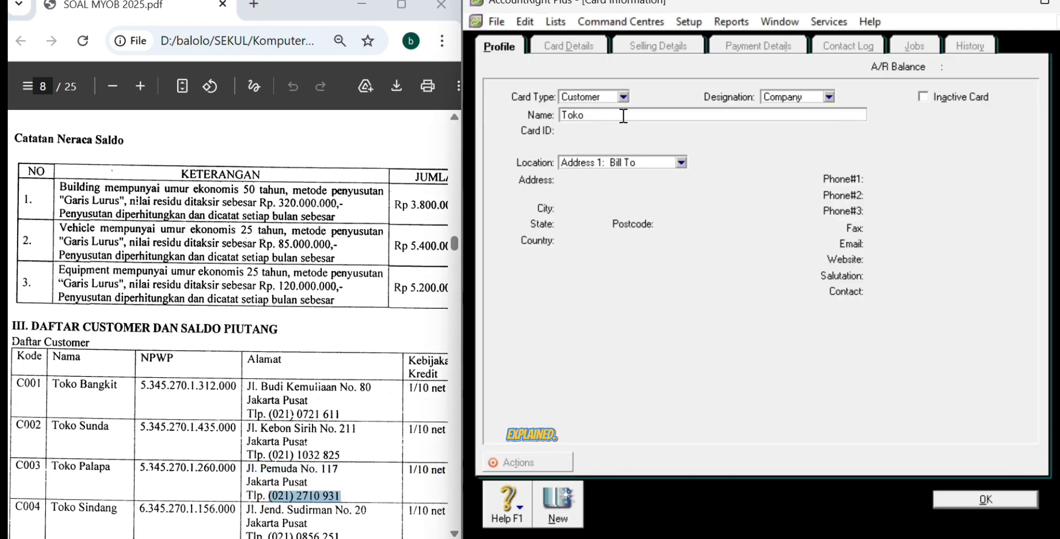
Step: Start the Toko Sindang card, ID C004, pasting its address from the PDF
{"action": "type", "text": "Sindang"}
{"action": "key", "text": "Tab"}
{"action": "type", "text": "C004"}
{"action": "scroll", "coordinate": [232, 332], "scroll_direction": "down", "scroll_amount": 1}
{"action": "left_click_drag", "start_coordinate": [247, 476], "coordinate": [366, 476]}
{"action": "left_click", "coordinate": [635, 184]}
Step: Enter Toko Sindang's city Jakarta Pusat and paste its phone number into Phone#1
{"action": "type", "text": "Jakarta Pu"}
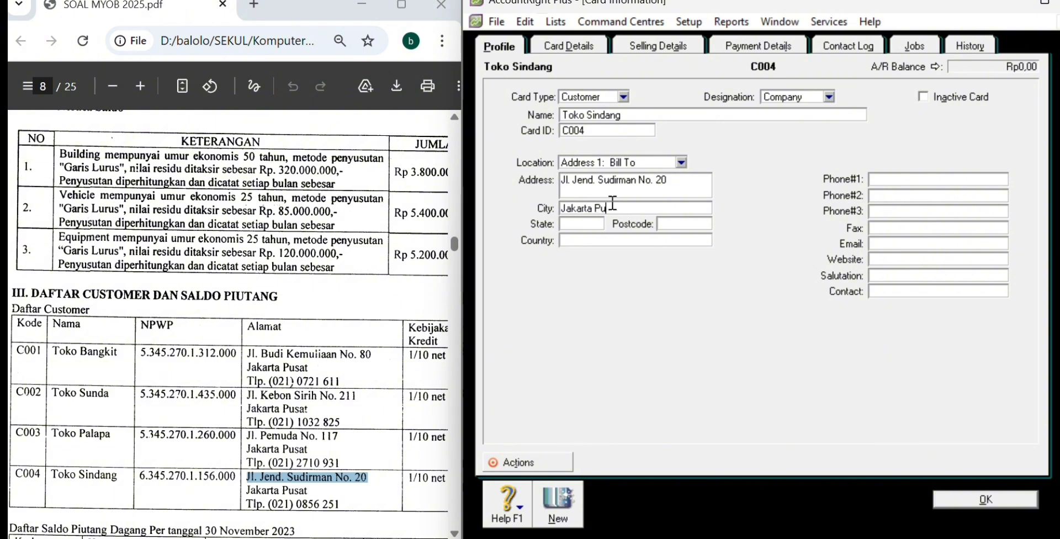
{"action": "type", "text": "sat"}
{"action": "left_click_drag", "start_coordinate": [269, 504], "coordinate": [339, 504]}
{"action": "left_click", "coordinate": [929, 179]}
Step: Set Toko Sindang's payment due in a given number of days with 10 discount days
{"action": "left_click", "coordinate": [658, 46]}
{"action": "left_click", "coordinate": [731, 282]}
{"action": "left_click", "coordinate": [695, 322]}
{"action": "type", "text": "10"}
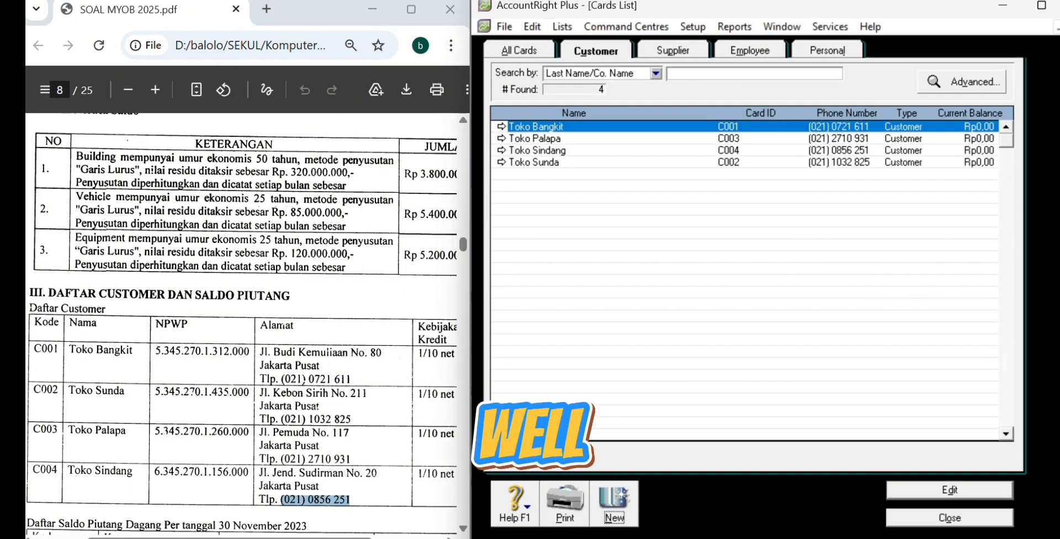
Step: Close the Cards List, open Setup > Balances > Customer Balances, and show Toko Bangkit's detail
{"action": "key", "text": "Escape"}
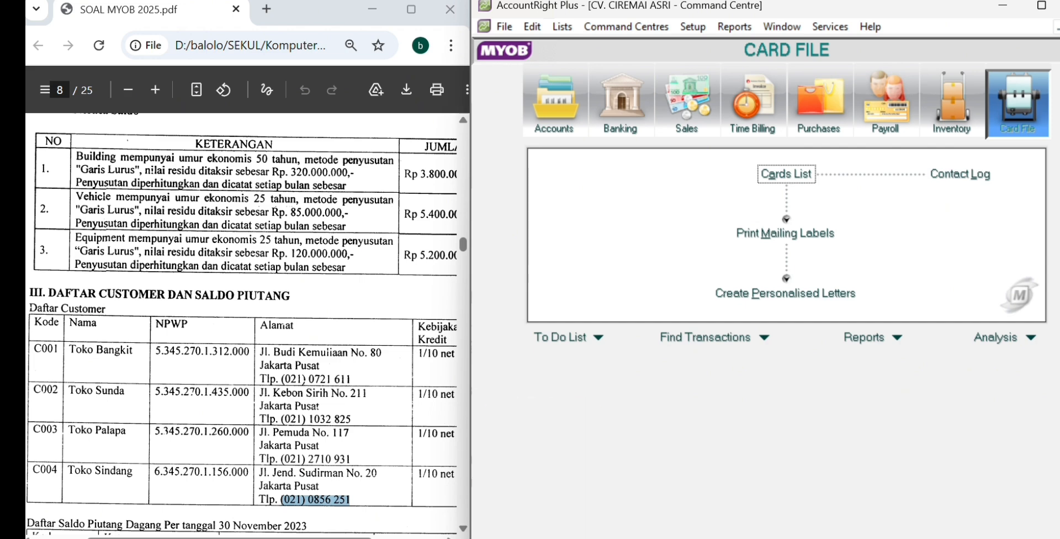
{"action": "left_click", "coordinate": [699, 29]}
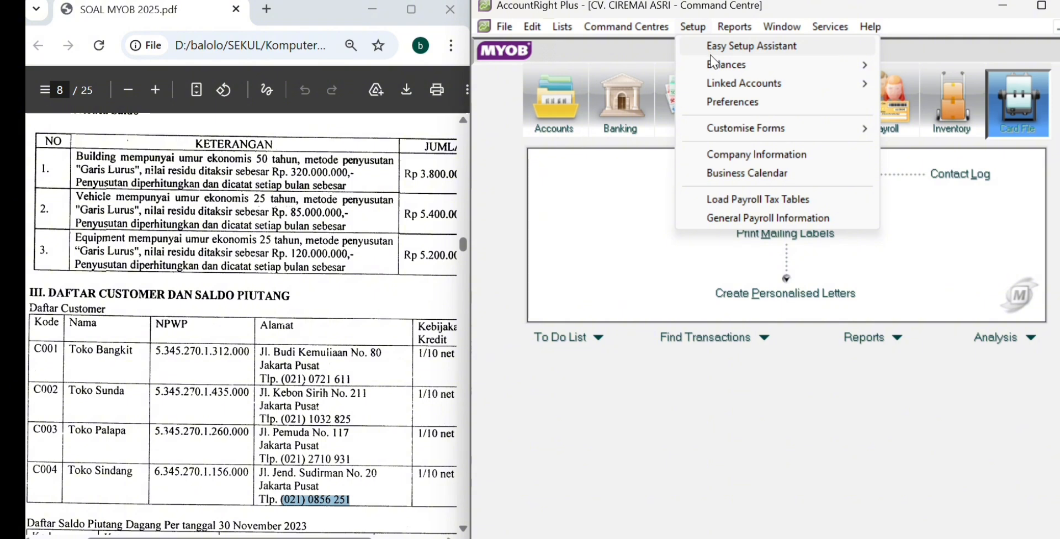
{"action": "mouse_move", "coordinate": [713, 67]}
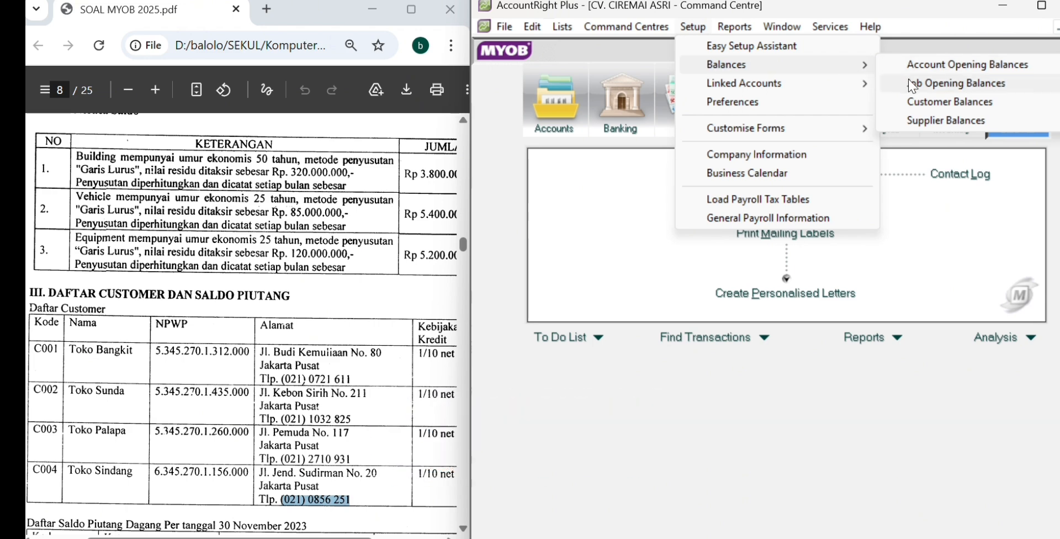
{"action": "left_click", "coordinate": [915, 101]}
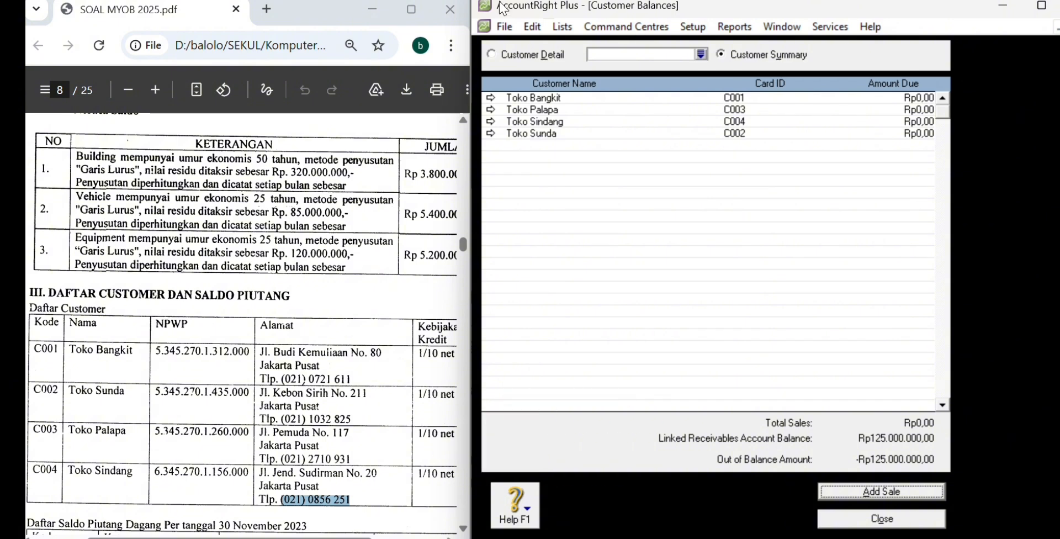
{"action": "left_click", "coordinate": [490, 97]}
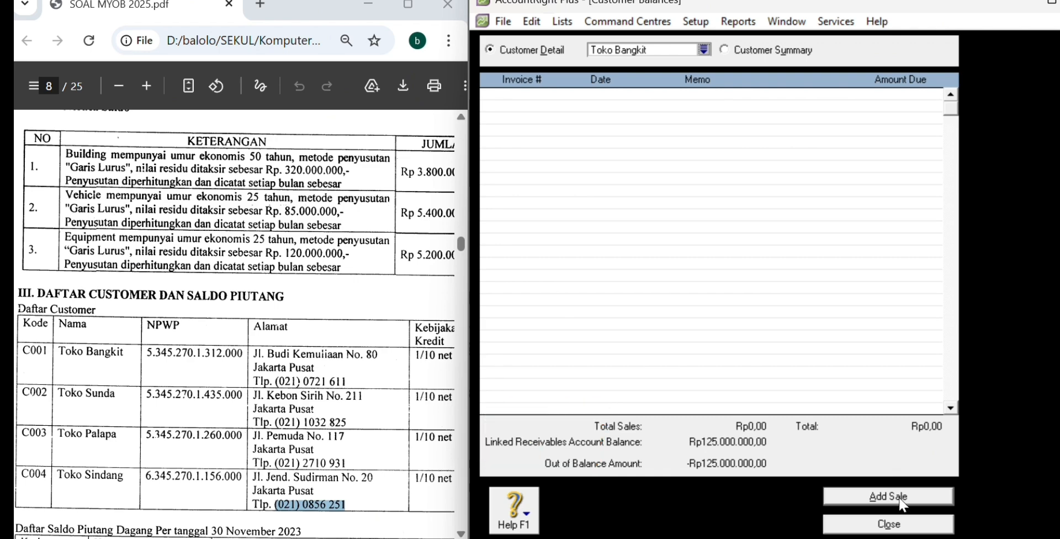
Step: Start a historical sale for customer Toko Bangkit and clear the automatic invoice number
{"action": "left_click", "coordinate": [886, 490]}
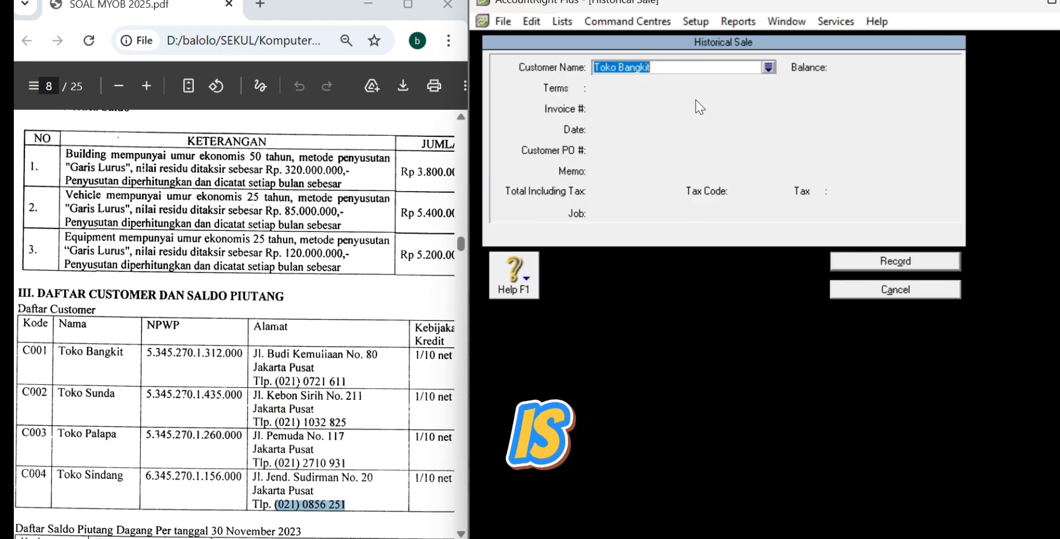
{"action": "left_click", "coordinate": [773, 67]}
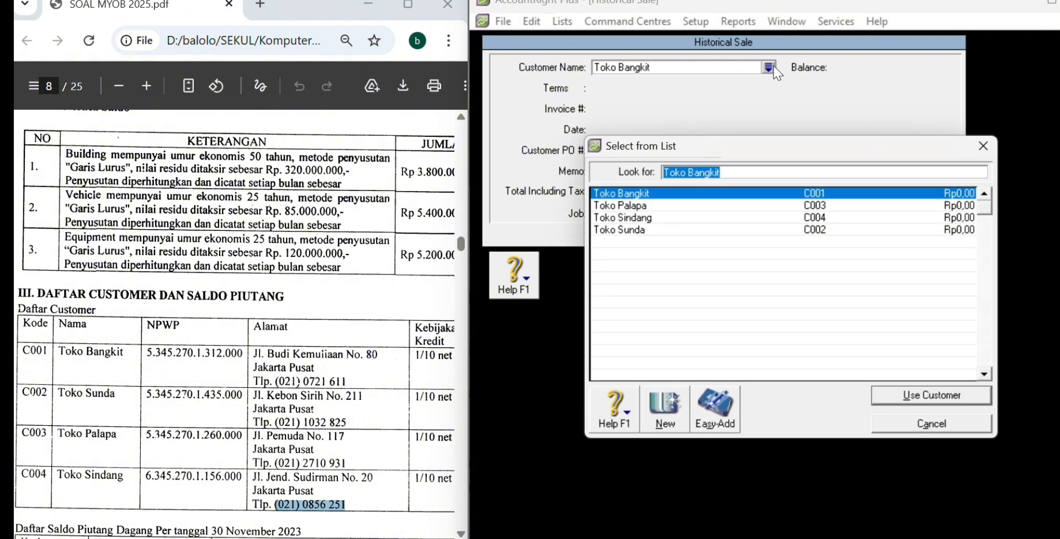
{"action": "left_click", "coordinate": [919, 395]}
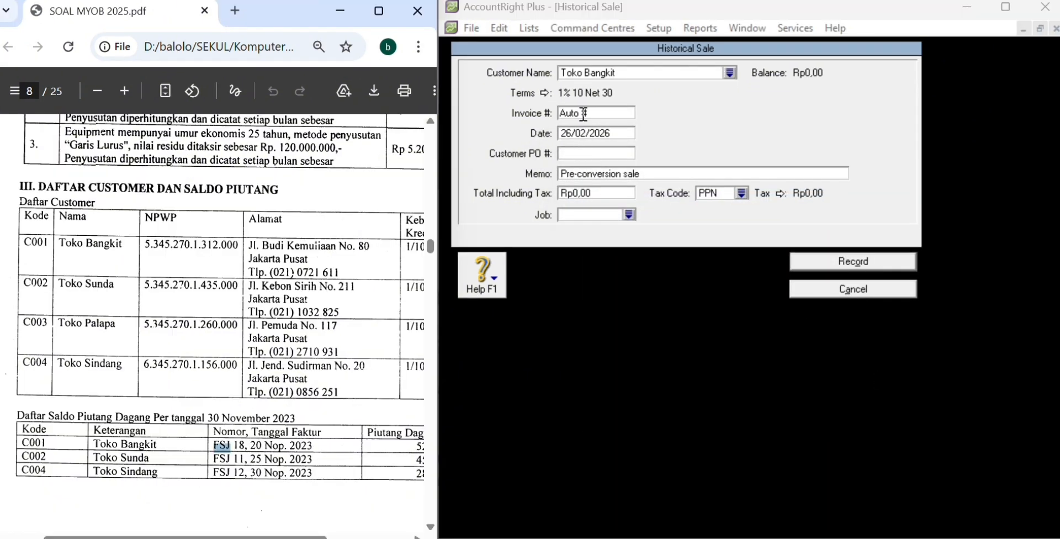
{"action": "left_click", "coordinate": [585, 113]}
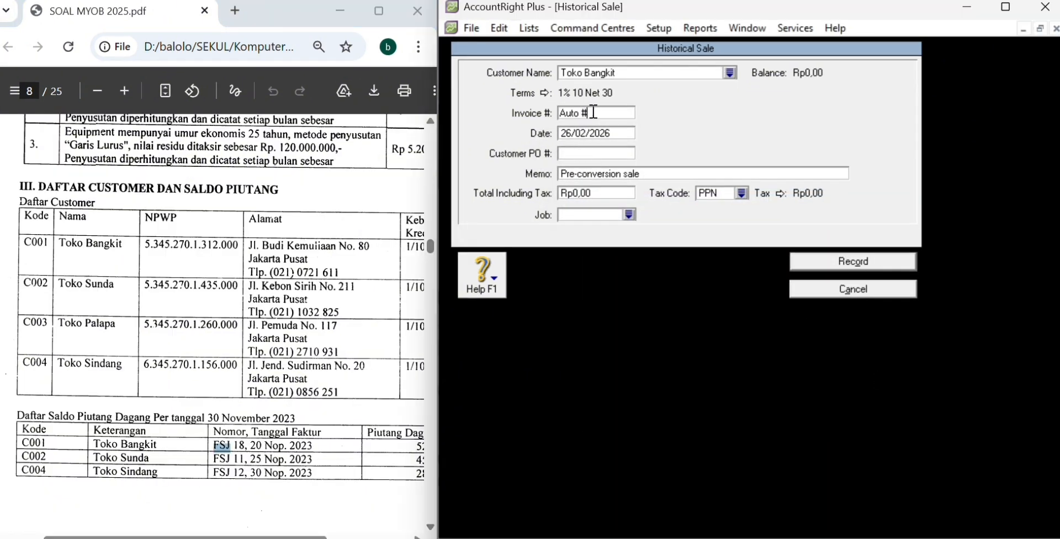
{"action": "key", "text": "BackSpace"}
{"action": "key", "text": "BackSpace"}
{"action": "key", "text": "BackSpace"}
{"action": "key", "text": "BackSpace"}
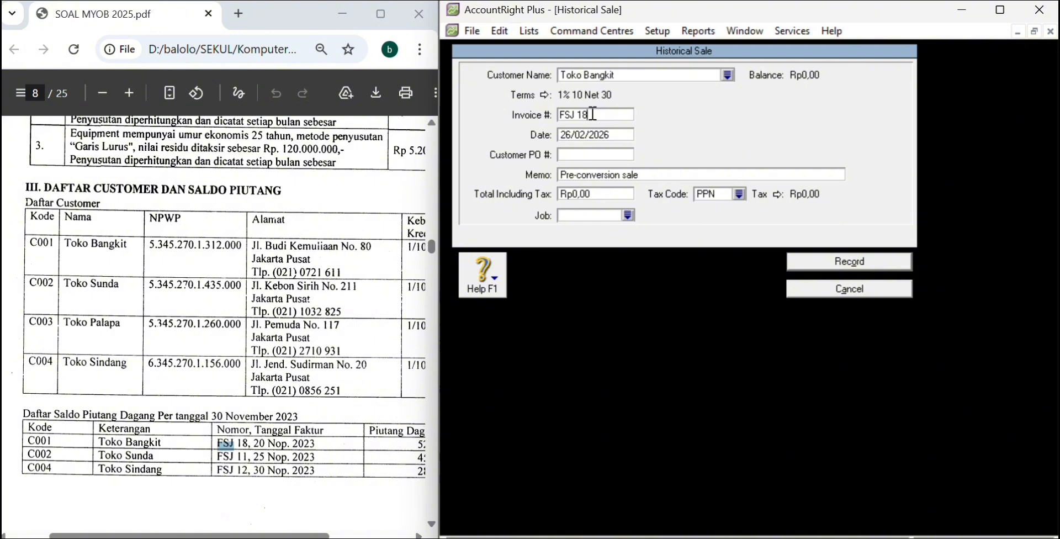
Step: Correct the date to 20/11/2023 and set the memo to 'Saldo Awal Piutang'
{"action": "left_click", "coordinate": [593, 135]}
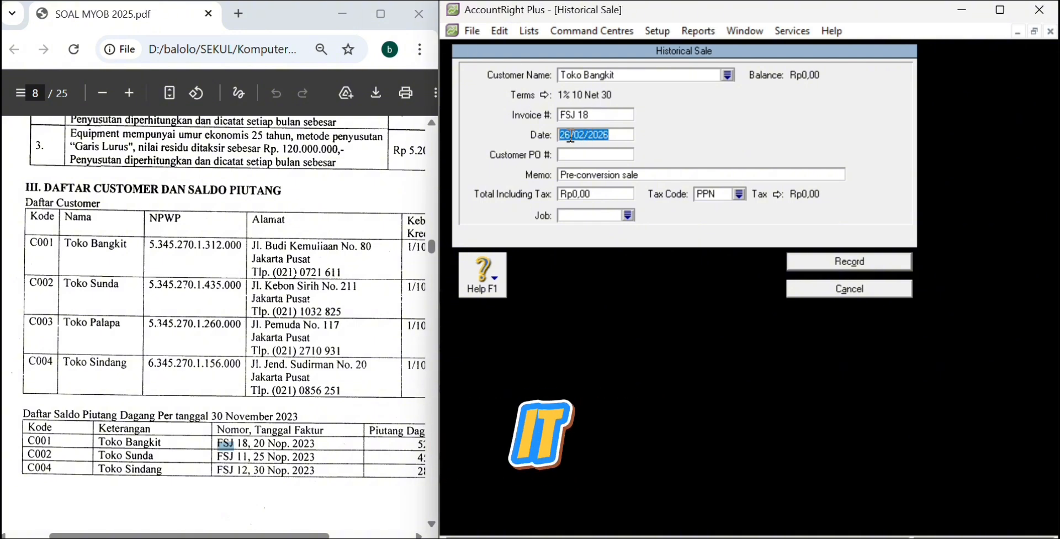
{"action": "left_click", "coordinate": [570, 135]}
{"action": "key", "text": "BackSpace"}
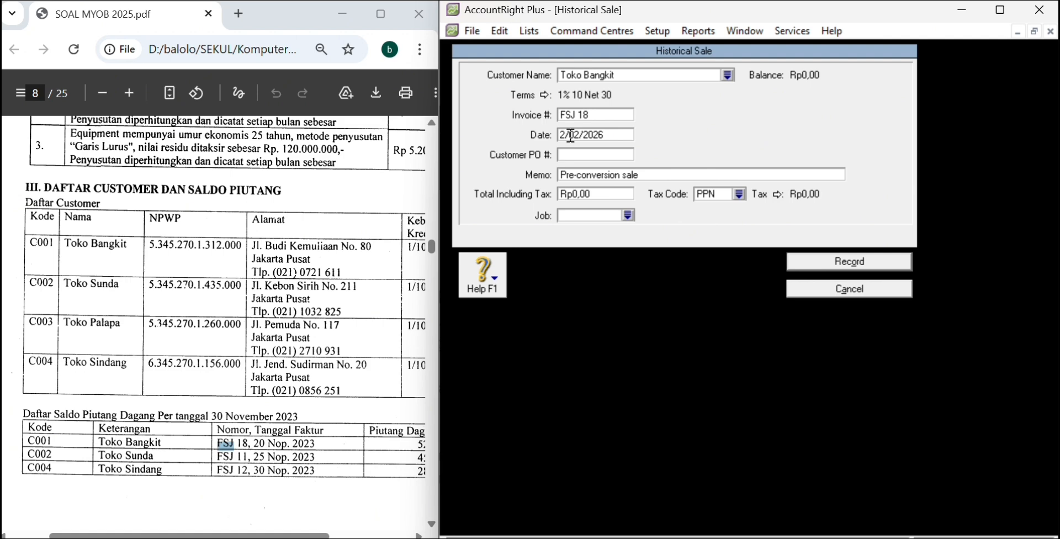
{"action": "type", "text": "0"}
{"action": "key", "text": "BackSpace"}
{"action": "key", "text": "BackSpace"}
{"action": "type", "text": "11"}
{"action": "left_click", "coordinate": [667, 174]}
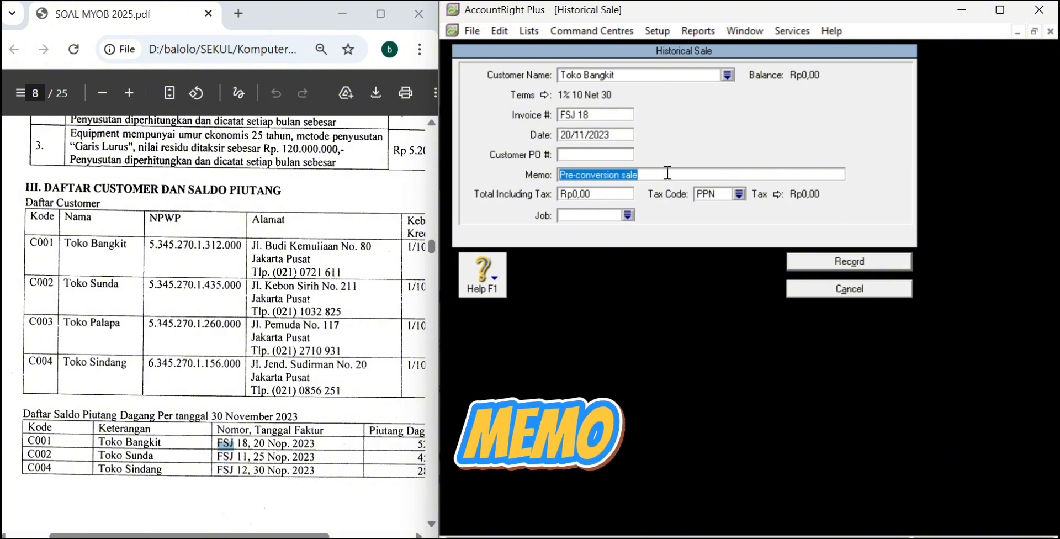
{"action": "type", "text": "Saldo Aw"}
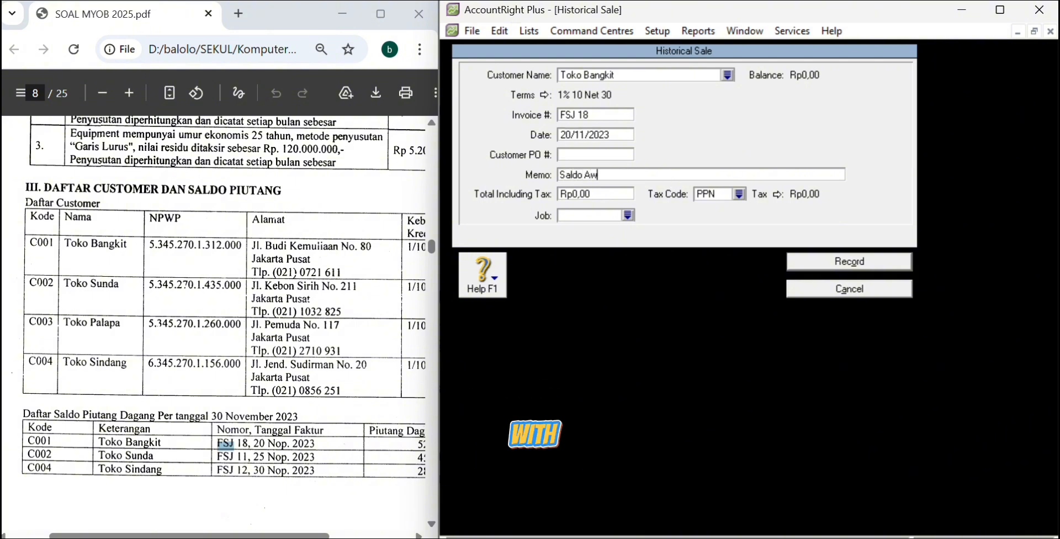
{"action": "type", "text": "al Piutang"}
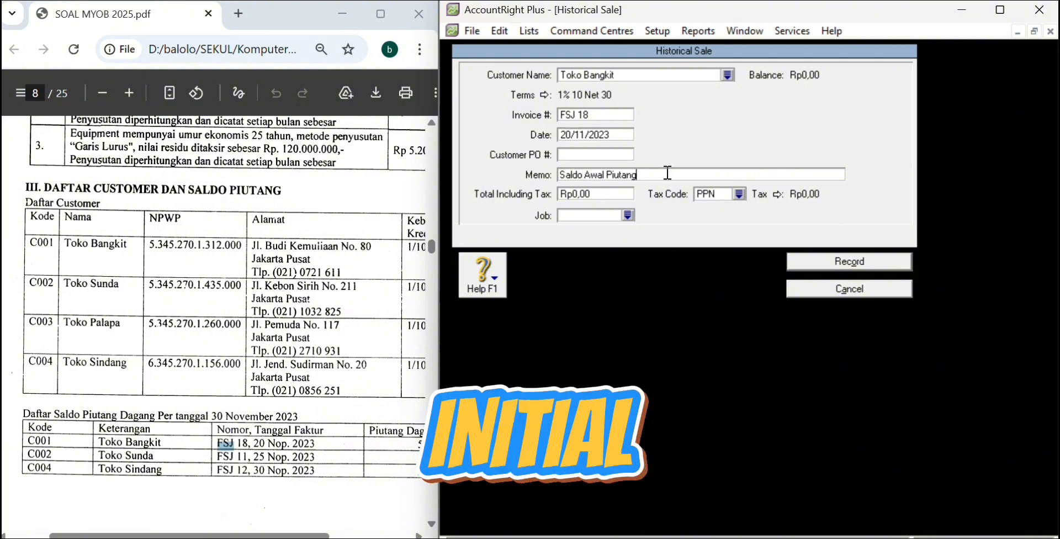
Step: Enter a total of Rp52.000.000 with tax code N-T and record the sale
{"action": "left_click", "coordinate": [621, 194]}
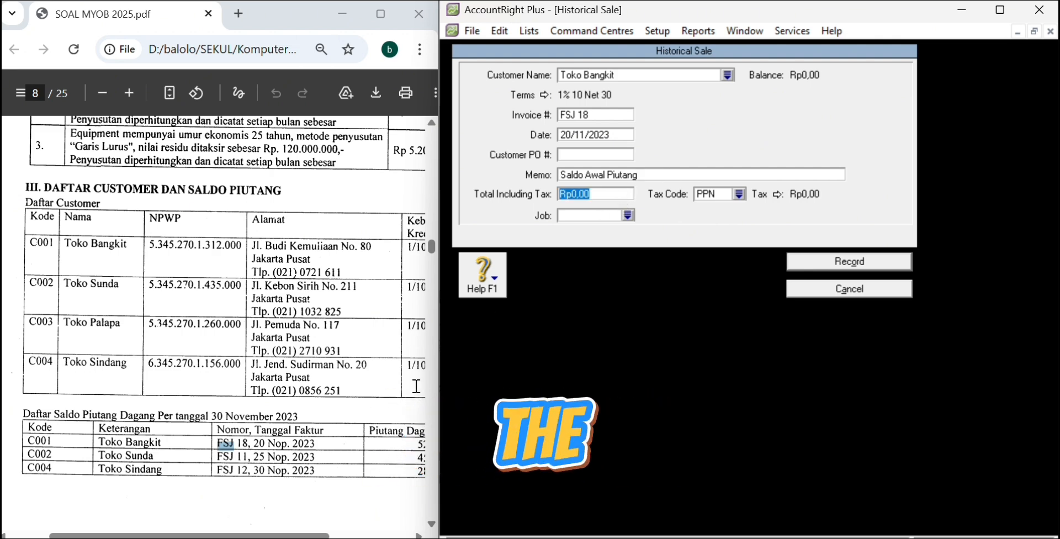
{"action": "scroll", "coordinate": [421, 425], "scroll_direction": "right", "scroll_amount": 3}
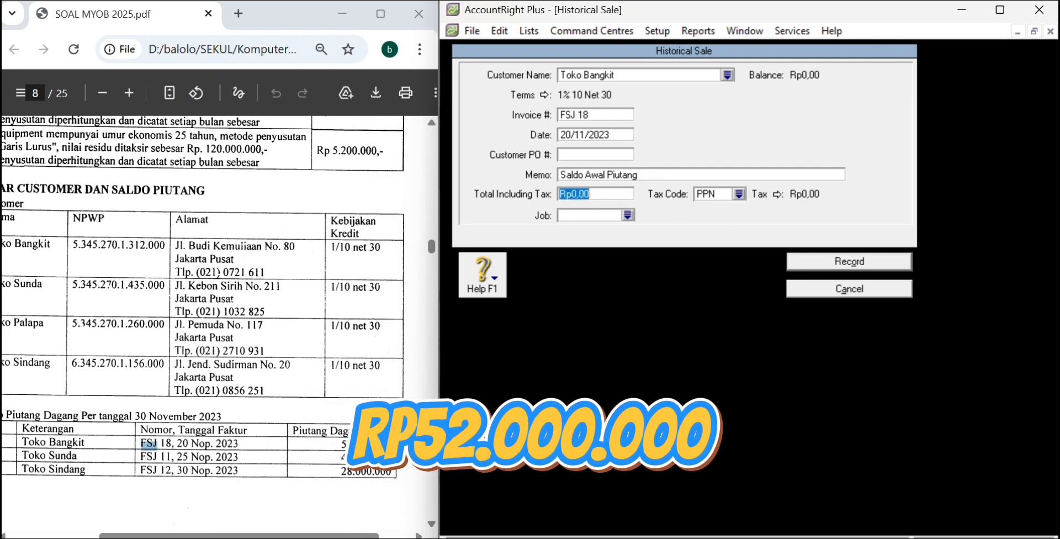
{"action": "type", "text": "52.000.000"}
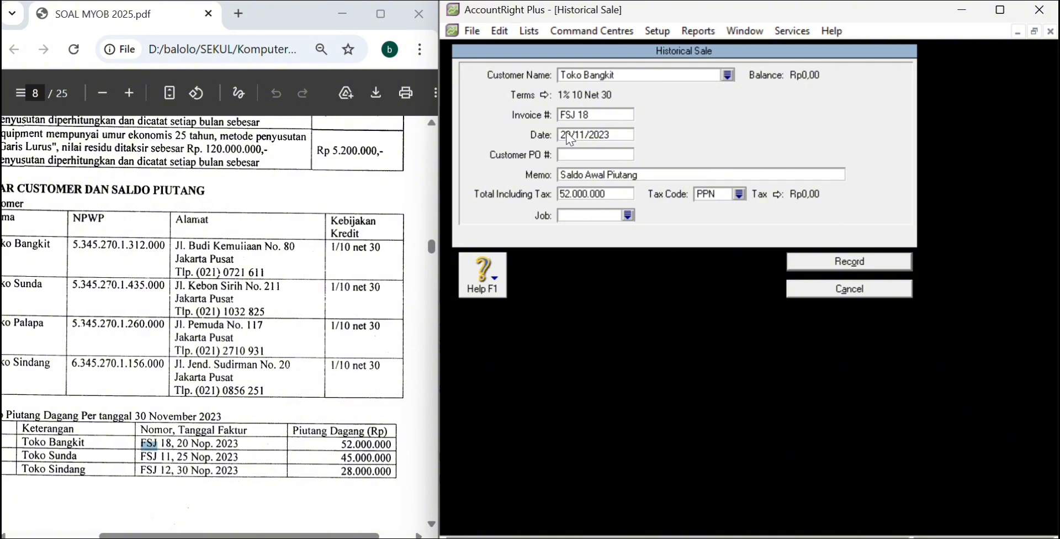
{"action": "key", "text": "Tab"}
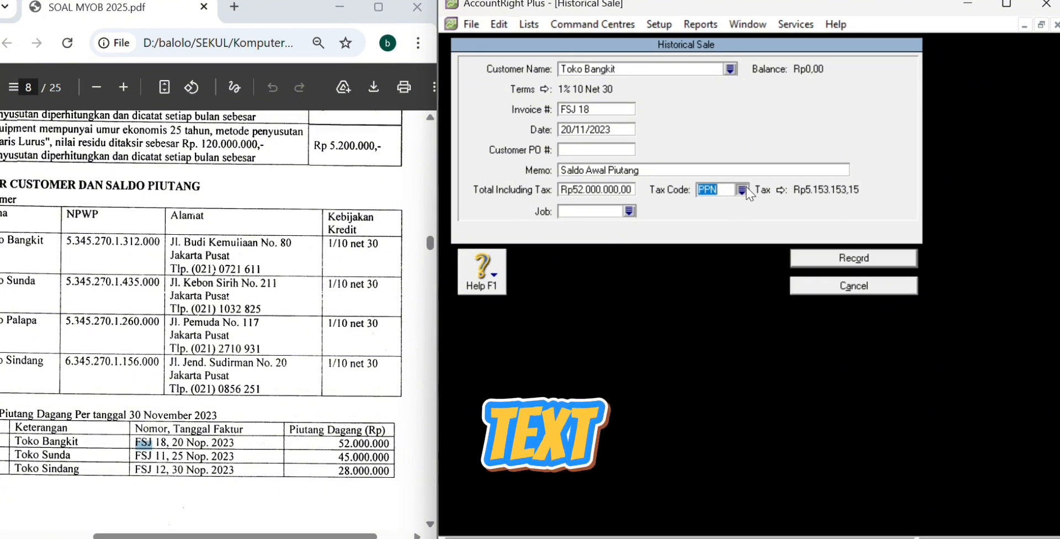
{"action": "left_click", "coordinate": [744, 189]}
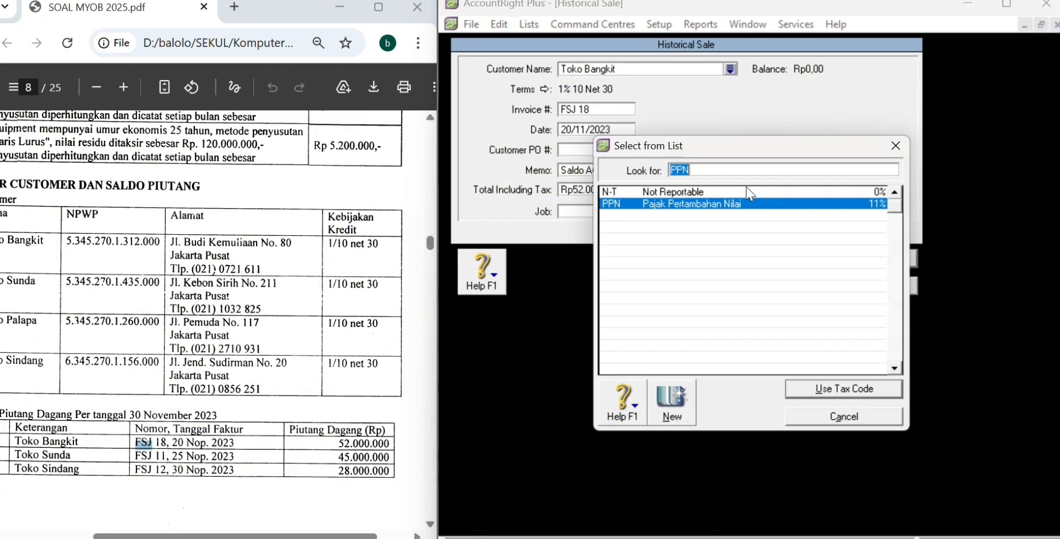
{"action": "left_click", "coordinate": [712, 192]}
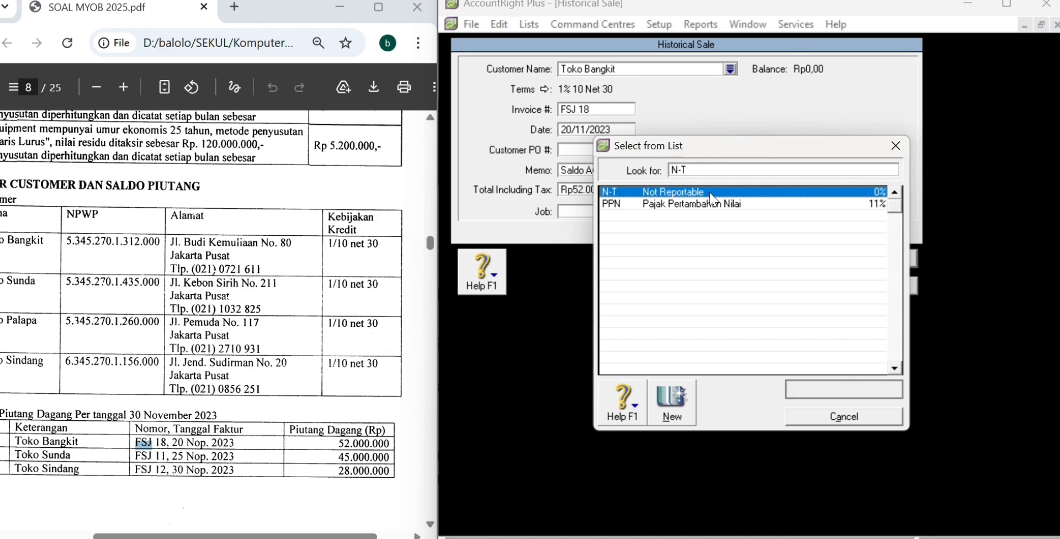
{"action": "key", "text": "Return"}
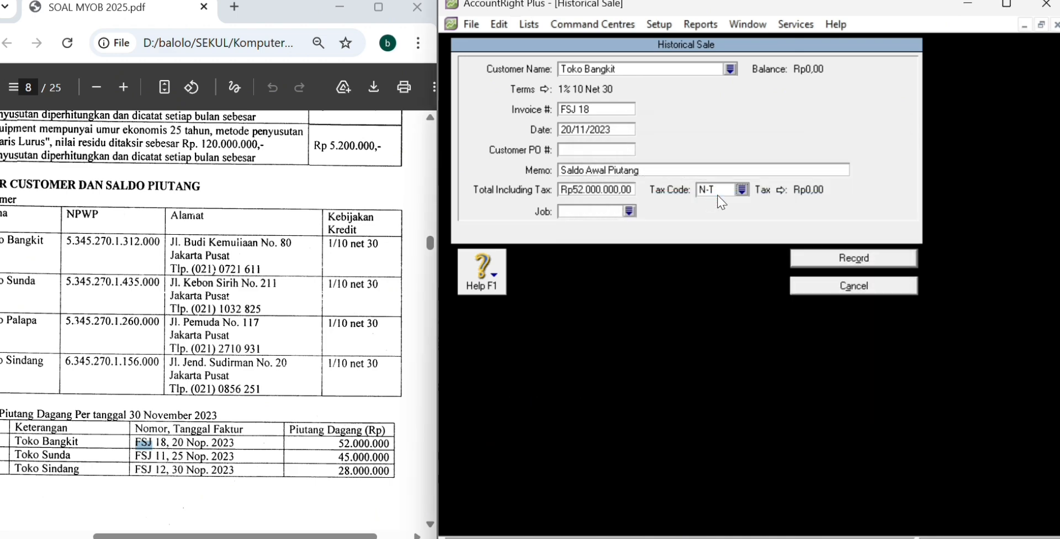
{"action": "left_click", "coordinate": [853, 259]}
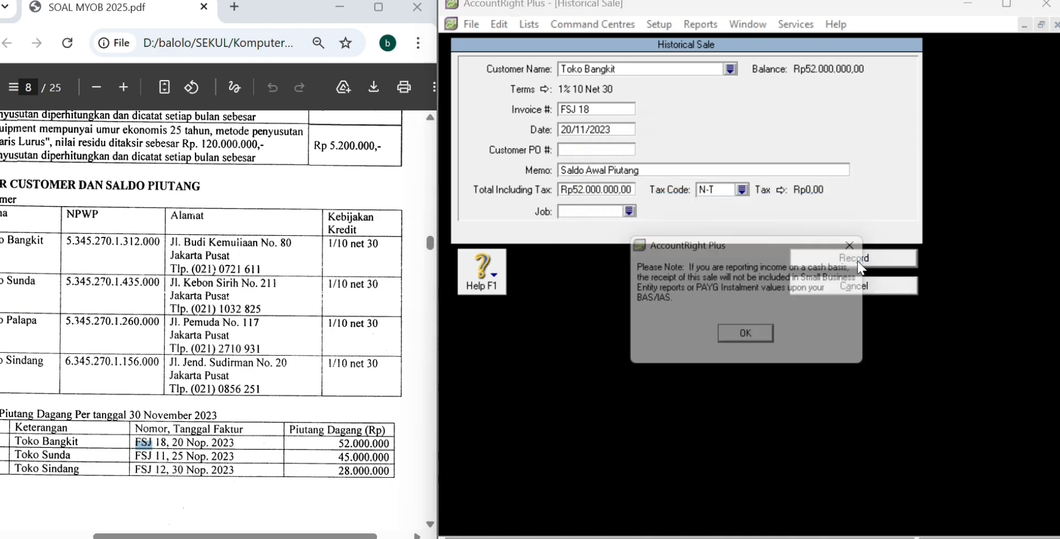
{"action": "left_click", "coordinate": [753, 339]}
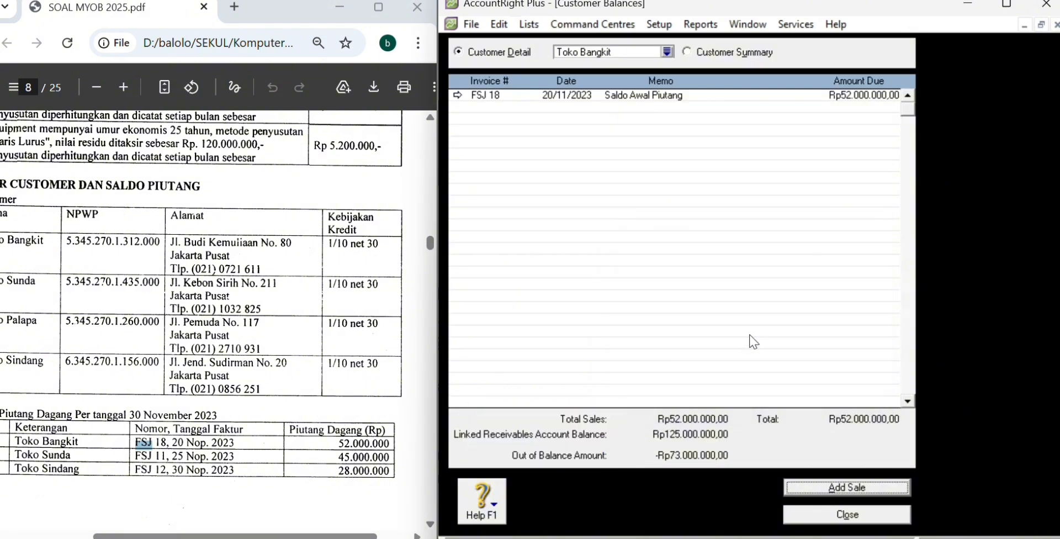
Step: Begin an opening sale for Toko Palapa, then discard it
{"action": "left_click", "coordinate": [667, 52]}
{"action": "left_click", "coordinate": [597, 204]}
{"action": "left_click", "coordinate": [866, 388]}
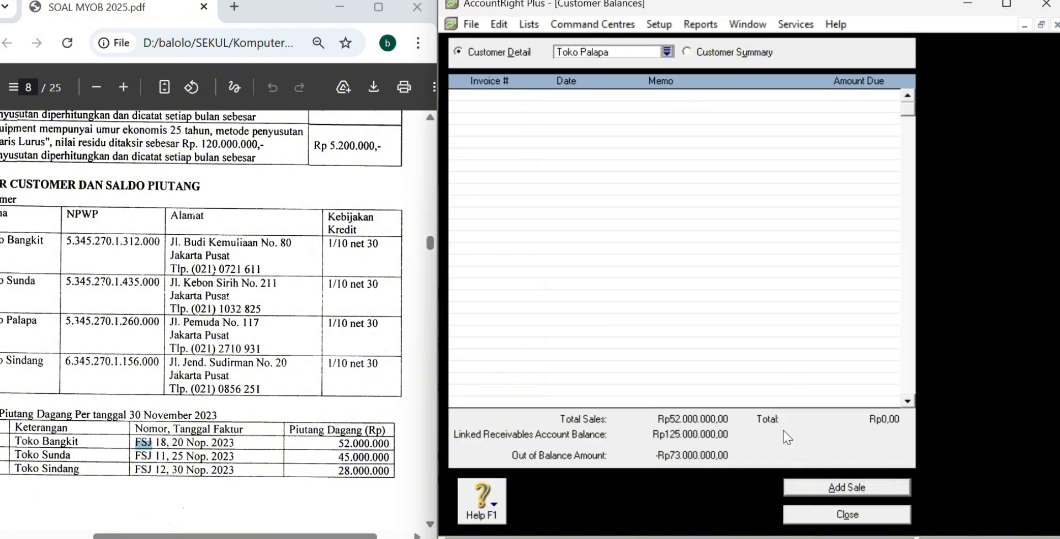
{"action": "left_click", "coordinate": [828, 488]}
{"action": "left_click", "coordinate": [729, 69]}
{"action": "double_click", "coordinate": [710, 203]}
{"action": "scroll", "coordinate": [293, 270], "scroll_direction": "left", "scroll_amount": 1}
{"action": "scroll", "coordinate": [293, 270], "scroll_direction": "up", "scroll_amount": 1}
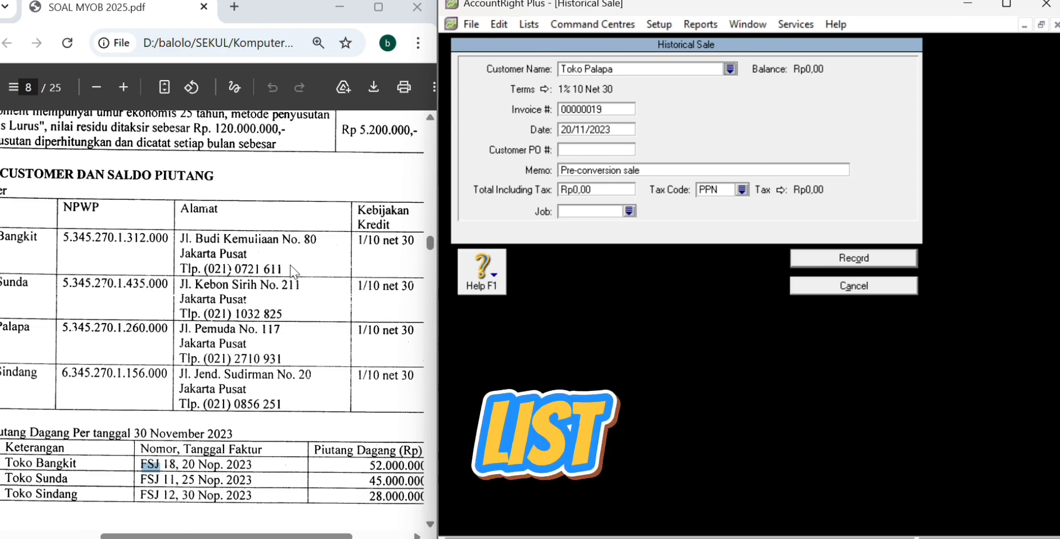
{"action": "scroll", "coordinate": [292, 270], "scroll_direction": "down", "scroll_amount": 1}
{"action": "left_click", "coordinate": [808, 289]}
{"action": "left_click", "coordinate": [667, 51]}
Step: Start Toko Sunda's opening sale with invoice FSJ 11 and memo 'Saldo Awal Piutang'
{"action": "double_click", "coordinate": [616, 232]}
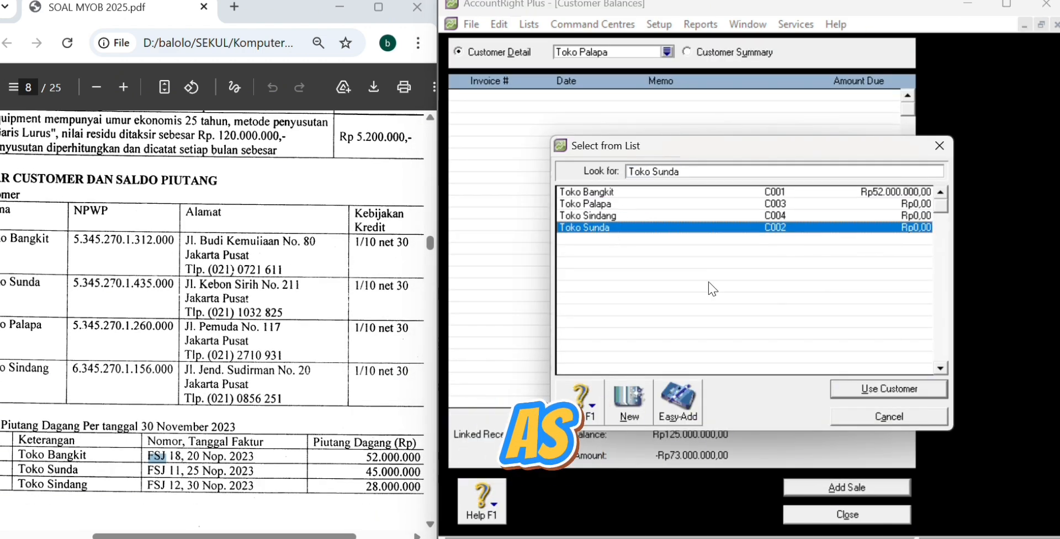
{"action": "left_click", "coordinate": [864, 489]}
{"action": "double_click", "coordinate": [762, 231]}
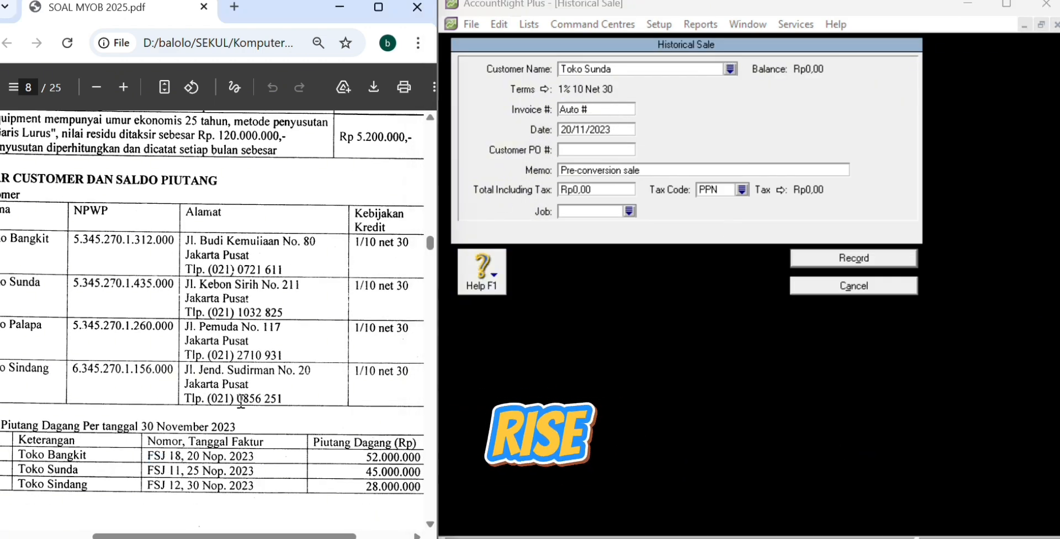
{"action": "left_click", "coordinate": [603, 112]}
{"action": "type", "text": "FSJ 11"}
{"action": "left_click", "coordinate": [569, 134]}
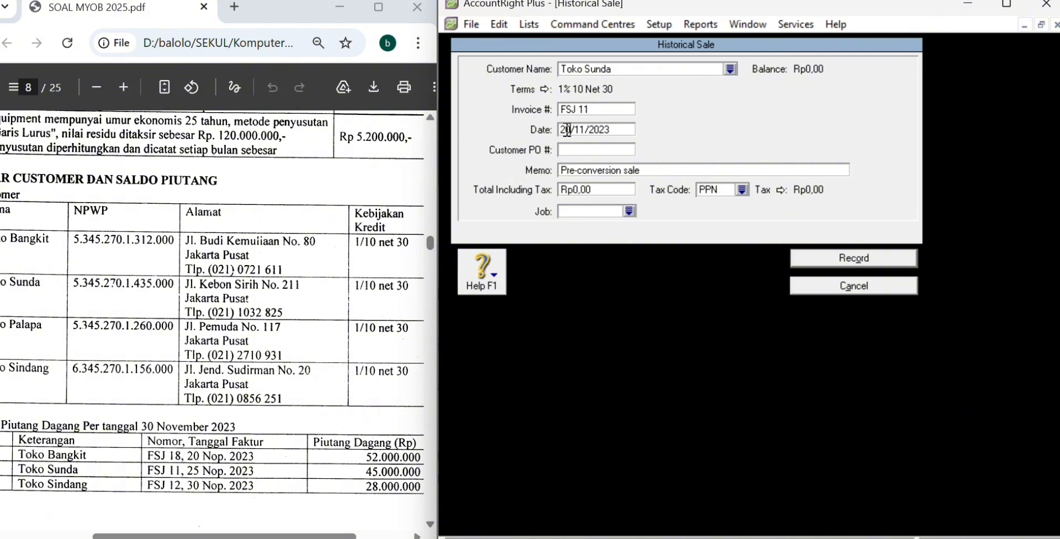
{"action": "type", "text": "5"}
{"action": "left_click", "coordinate": [585, 171]}
{"action": "type", "text": "Saldo Awal Piutang"}
Step: Enter the Rp45.000.000 total with tax code N-T and record Toko Sunda's sale
{"action": "left_click", "coordinate": [601, 190]}
{"action": "type", "text": "45000000"}
{"action": "key", "text": "Tab"}
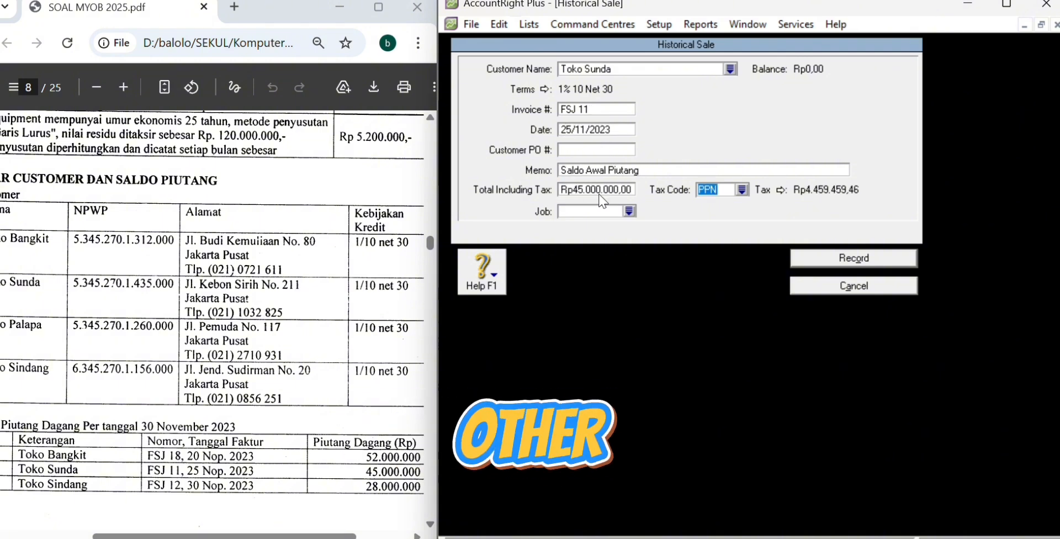
{"action": "left_click", "coordinate": [741, 190]}
{"action": "left_click", "coordinate": [843, 389]}
{"action": "left_click", "coordinate": [850, 258]}
{"action": "left_click", "coordinate": [756, 340]}
{"action": "left_click", "coordinate": [817, 483]}
Step: Start Toko Sindang's opening sale with invoice FSJ 12, dated 30/11/2023
{"action": "left_click", "coordinate": [730, 69]}
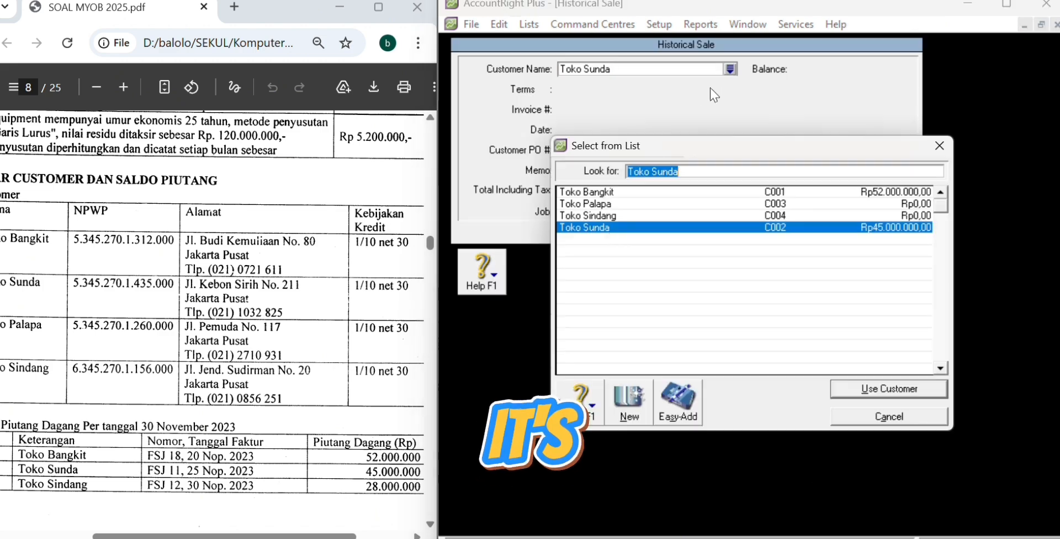
{"action": "left_click", "coordinate": [695, 216]}
{"action": "left_click", "coordinate": [862, 390]}
{"action": "left_click", "coordinate": [604, 109]}
{"action": "type", "text": "FSJ 12"}
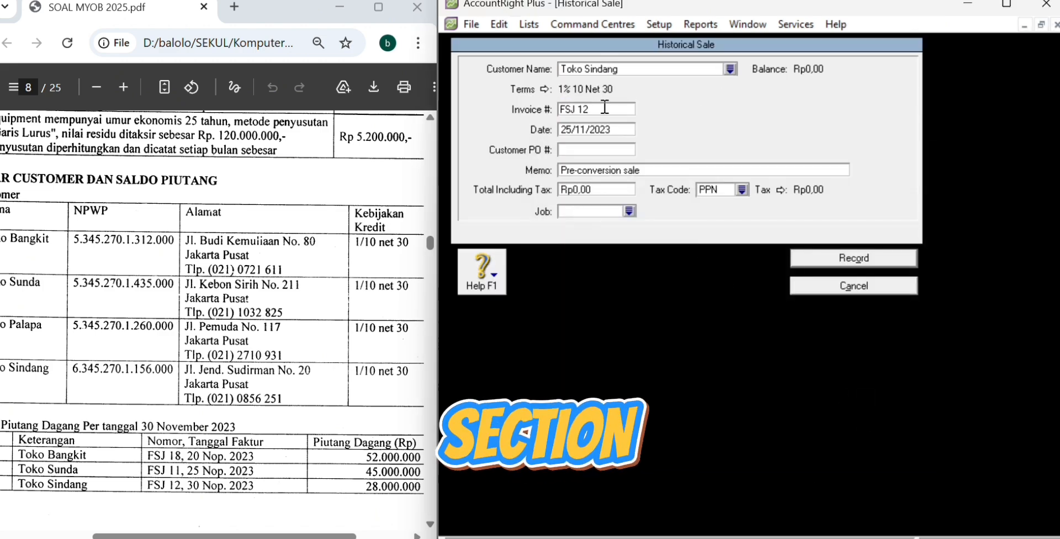
{"action": "key", "text": "Tab"}
{"action": "type", "text": "30/11/2023"}
Step: Add memo 'Saldo Awal Piutang', total Rp28.000.000, and confirm the tax code
{"action": "key", "text": "Tab"}
{"action": "type", "text": "Saldo Awal "}
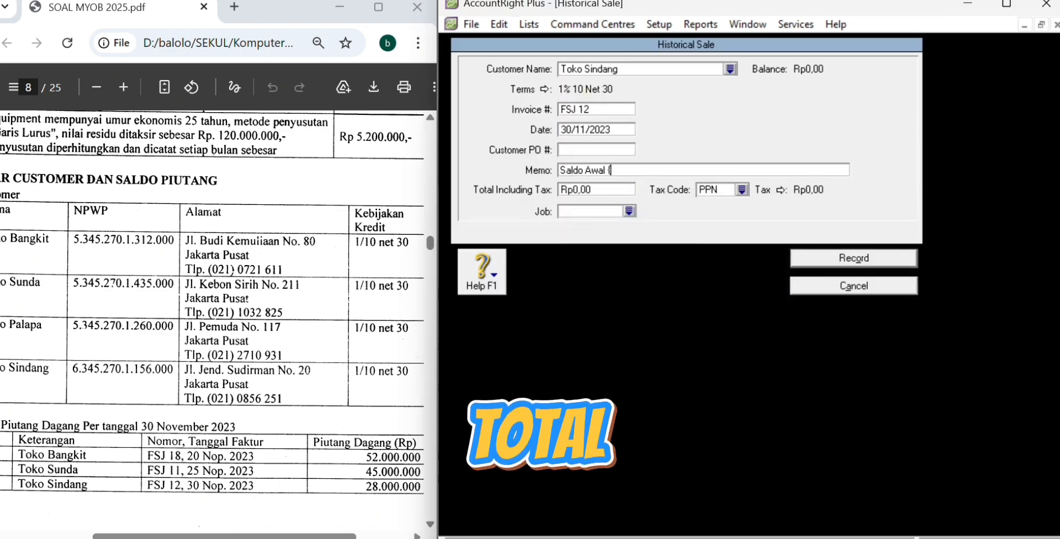
{"action": "type", "text": "Piutang"}
{"action": "key", "text": "Tab"}
{"action": "type", "text": "28000000"}
{"action": "key", "text": "Tab"}
{"action": "left_click", "coordinate": [742, 189]}
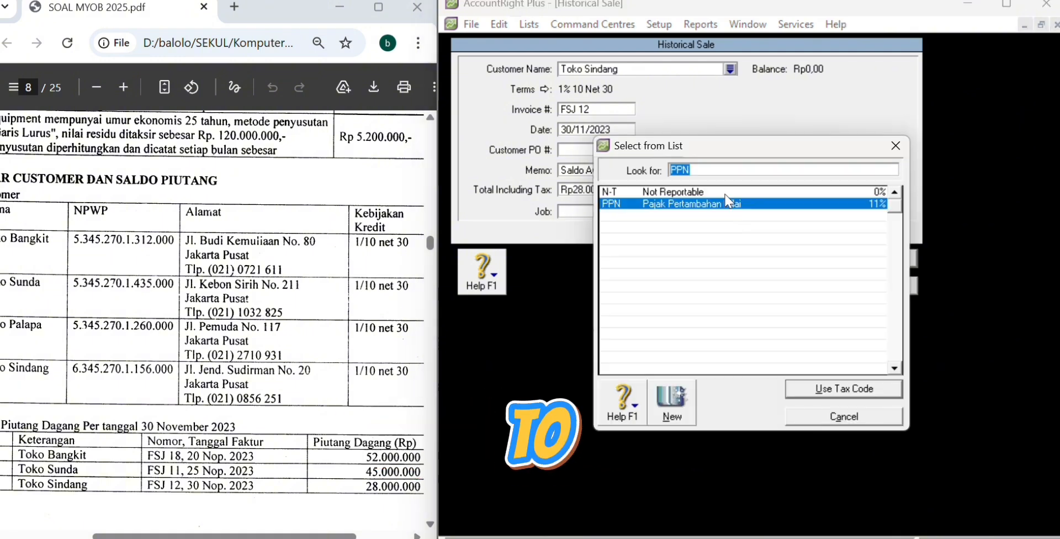
{"action": "key", "text": "Return"}
{"action": "key", "text": "Return"}
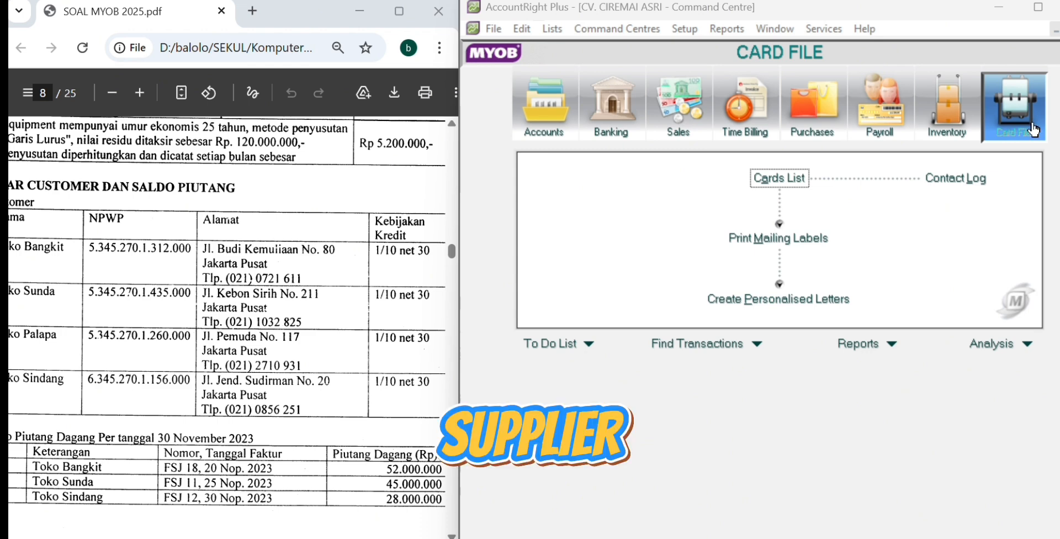
Step: Show only supplier cards in the Cards List and start a new supplier card
{"action": "left_click", "coordinate": [799, 180]}
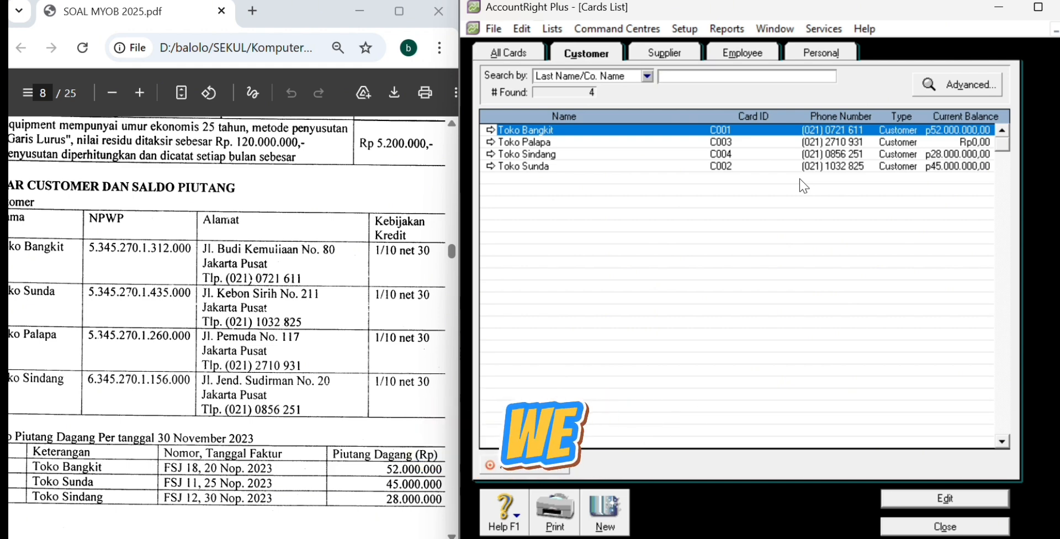
{"action": "left_click", "coordinate": [665, 55]}
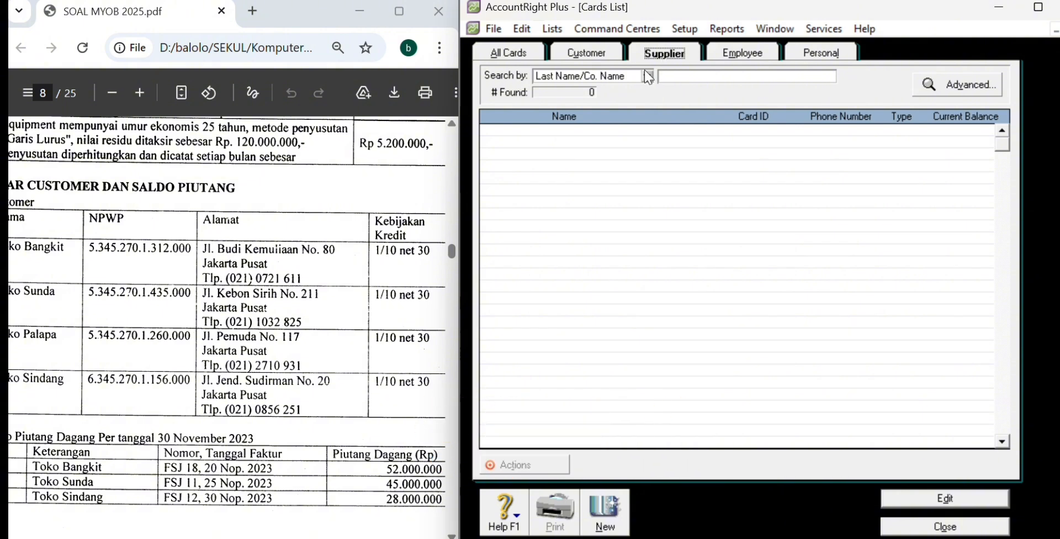
{"action": "left_click", "coordinate": [619, 516]}
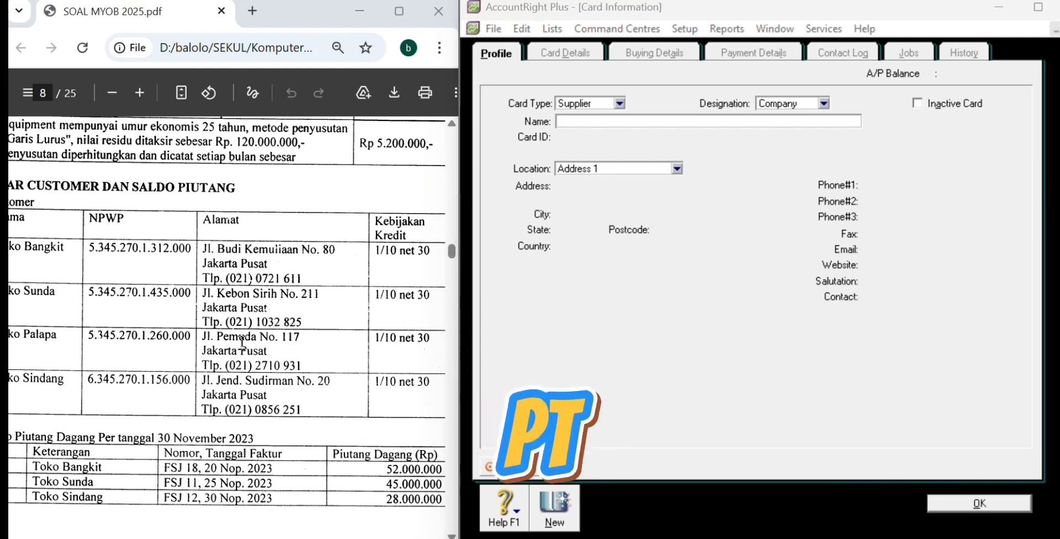
Step: Name the card PT. Garuda with ID S001 and paste its street address from the PDF
{"action": "scroll", "coordinate": [276, 304], "scroll_direction": "down", "scroll_amount": 10}
{"action": "type", "text": "PT. Garuda"}
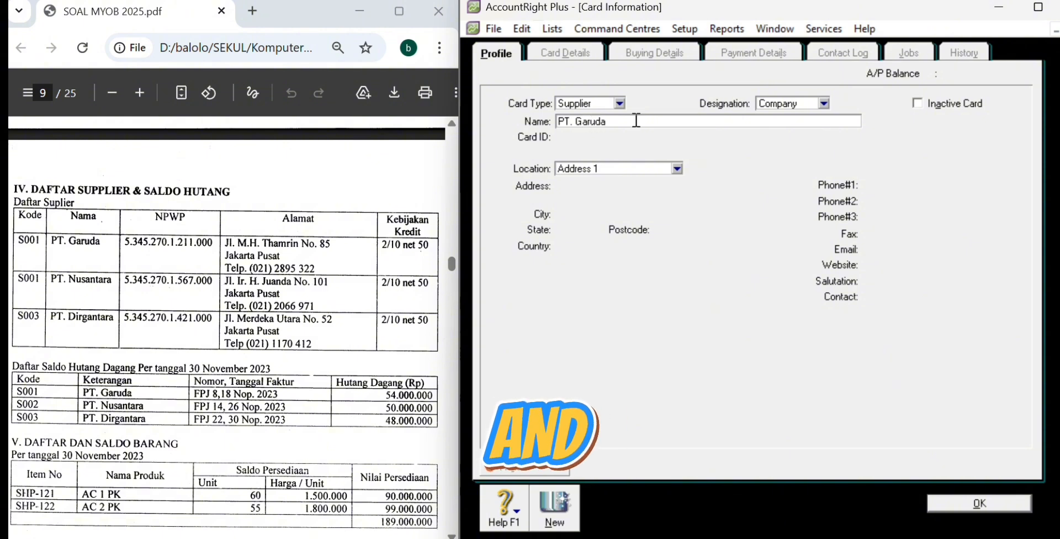
{"action": "key", "text": "Tab"}
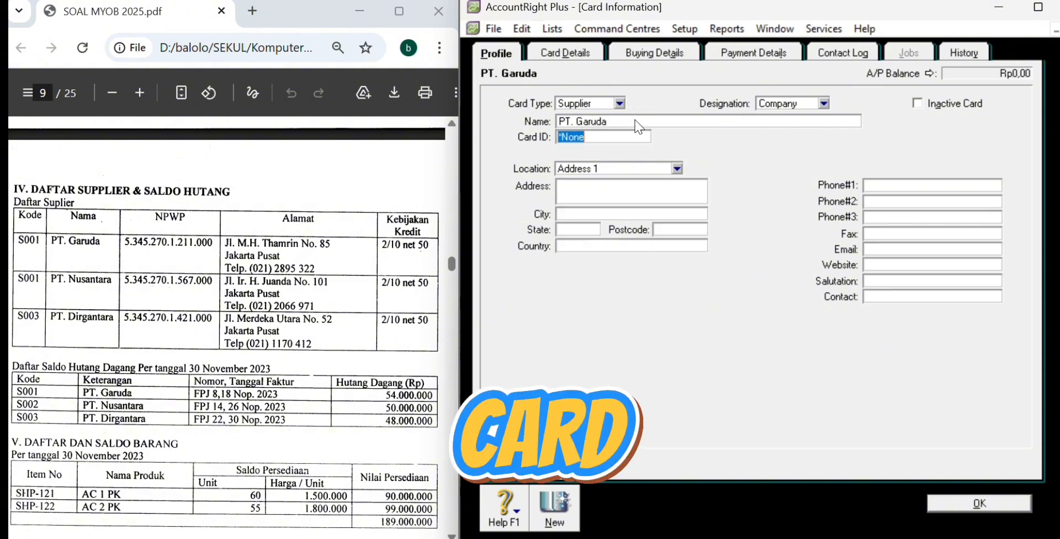
{"action": "type", "text": "S001"}
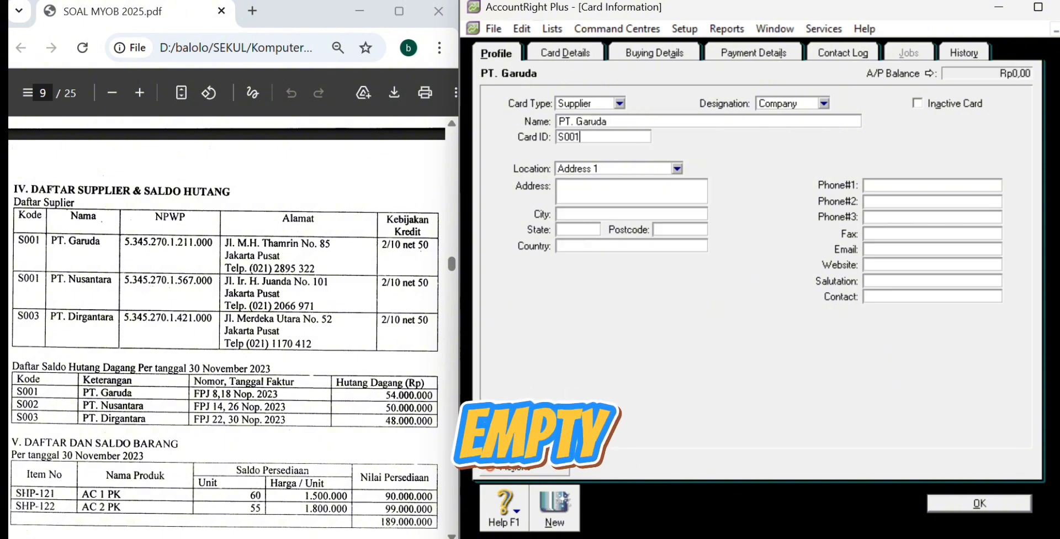
{"action": "left_click", "coordinate": [610, 192]}
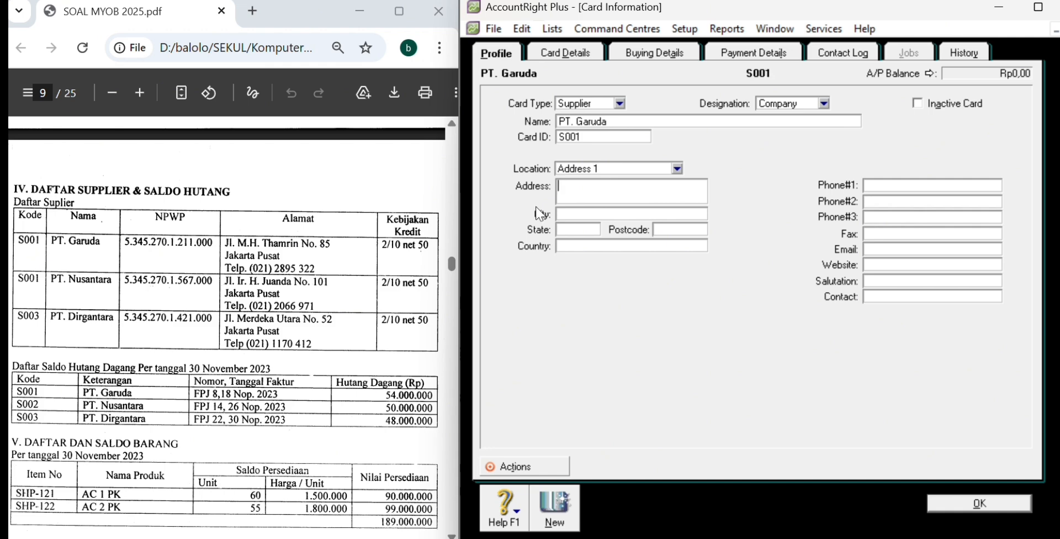
{"action": "left_click_drag", "start_coordinate": [226, 242], "coordinate": [335, 244]}
{"action": "key", "text": "ctrl+c"}
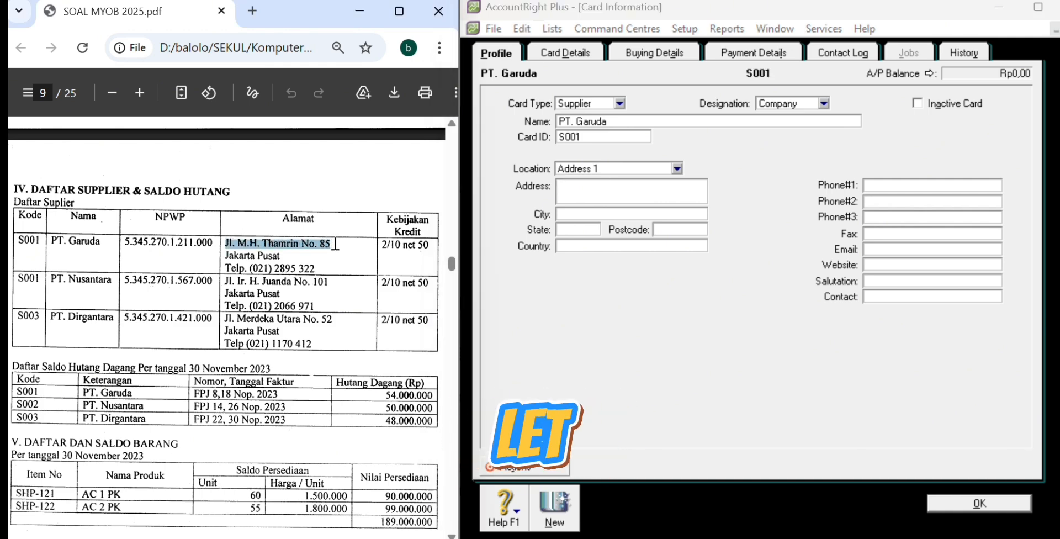
{"action": "left_click", "coordinate": [601, 188]}
{"action": "key", "text": "ctrl+v"}
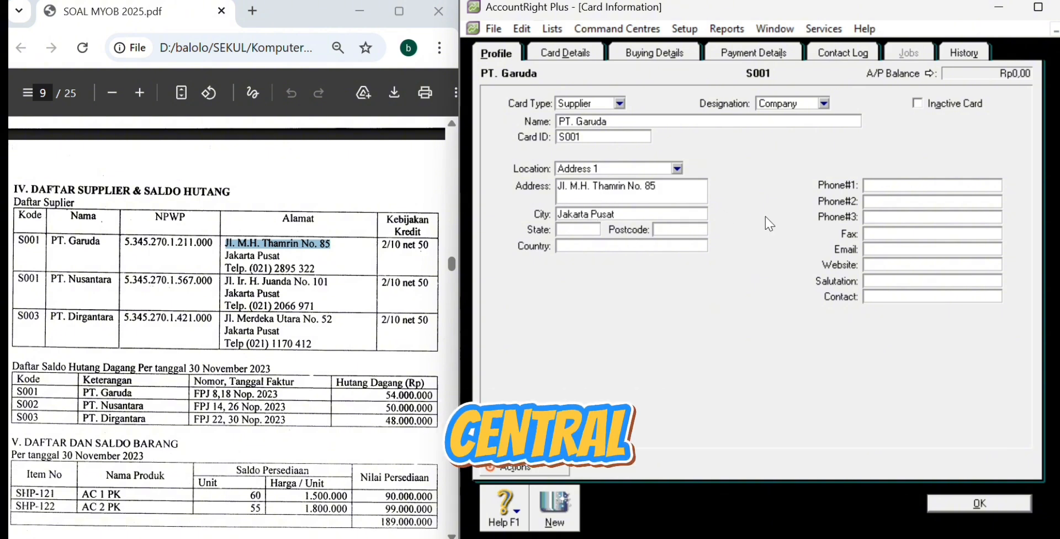
{"action": "left_click", "coordinate": [877, 186]}
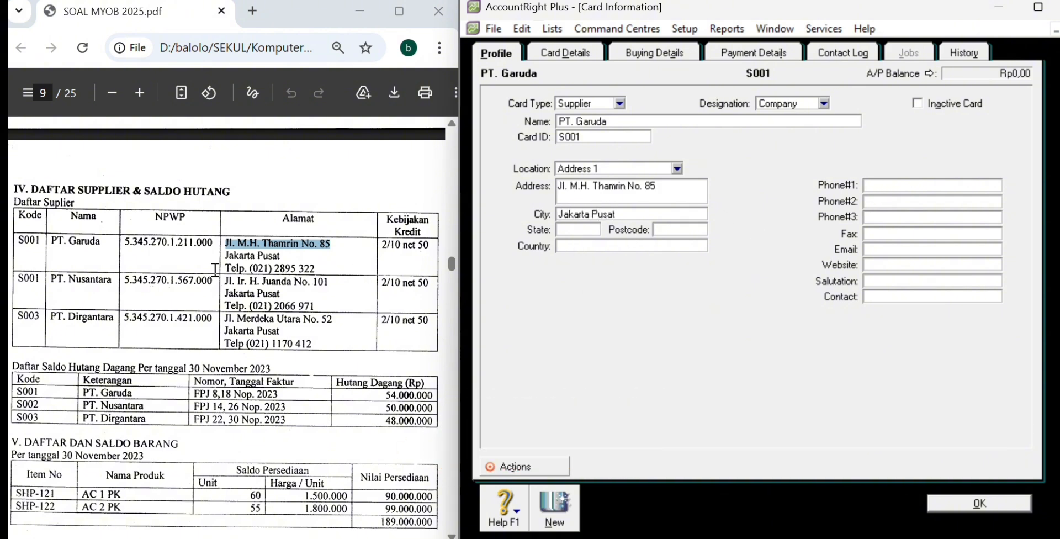
{"action": "left_click_drag", "start_coordinate": [250, 270], "coordinate": [316, 269]}
{"action": "key", "text": "ctrl+c"}
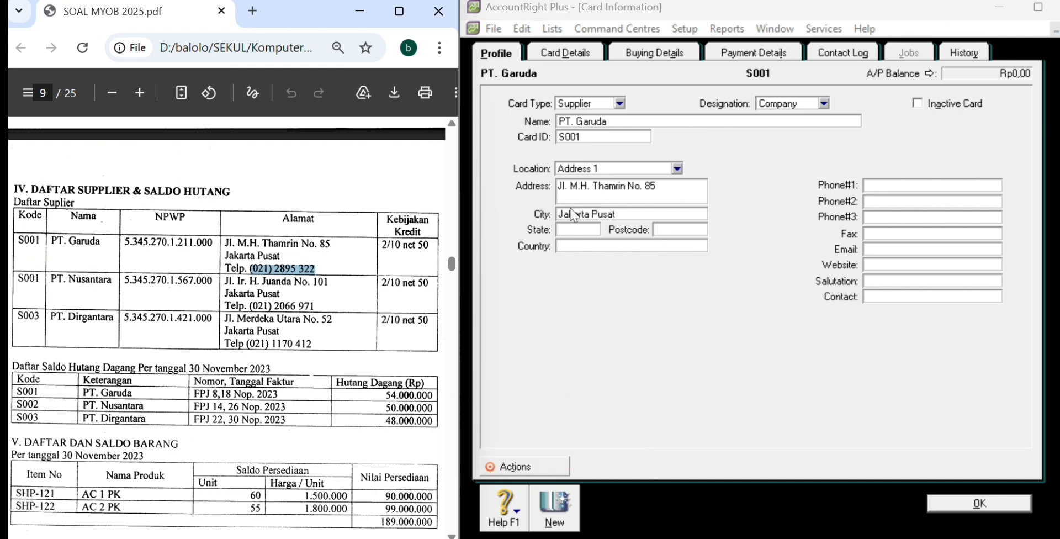
{"action": "left_click", "coordinate": [876, 185]}
{"action": "key", "text": "ctrl+v"}
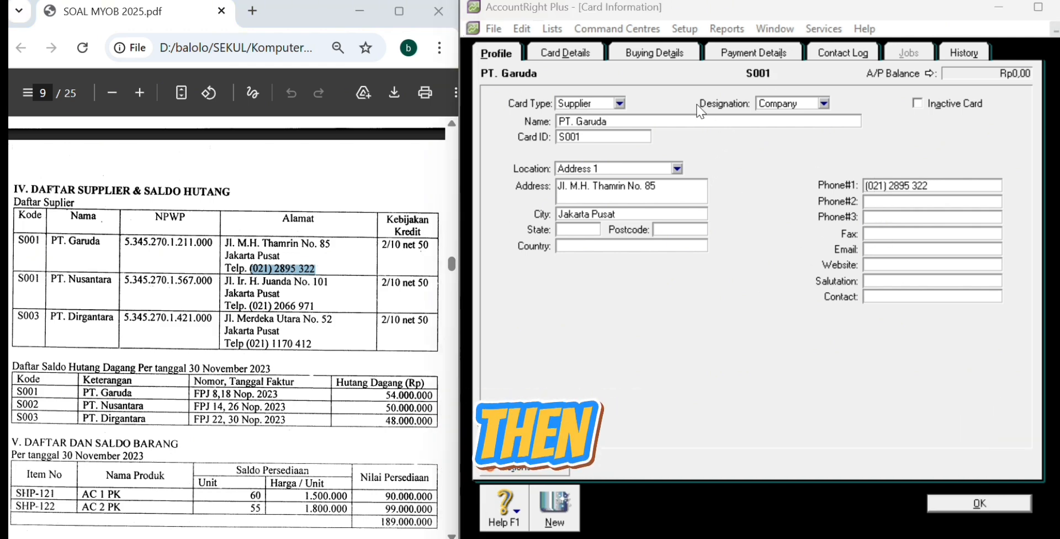
{"action": "left_click", "coordinate": [687, 54]}
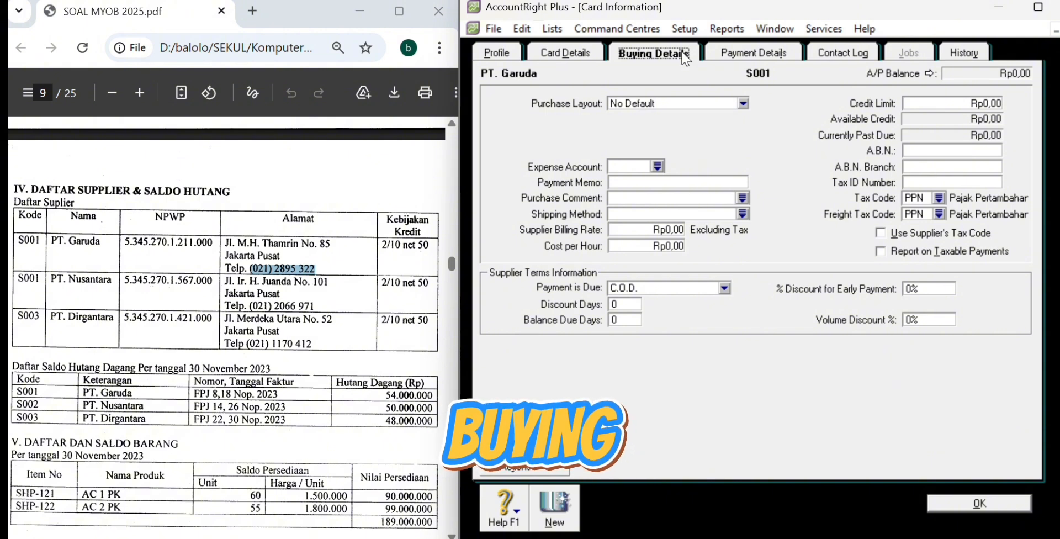
Step: Make payment due in a given number of days with 10 discount days and N-T freight tax
{"action": "left_click", "coordinate": [724, 288]}
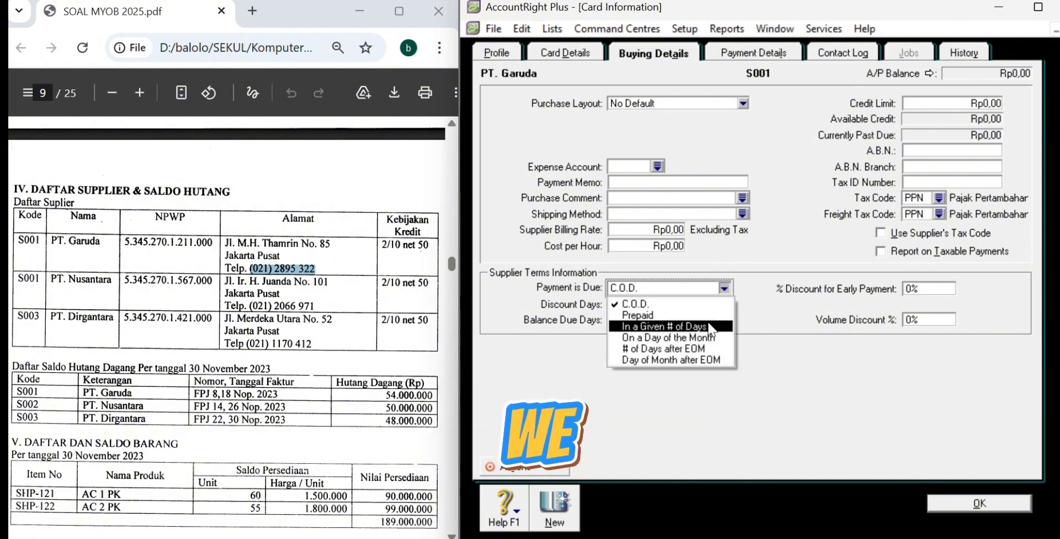
{"action": "left_click", "coordinate": [708, 325]}
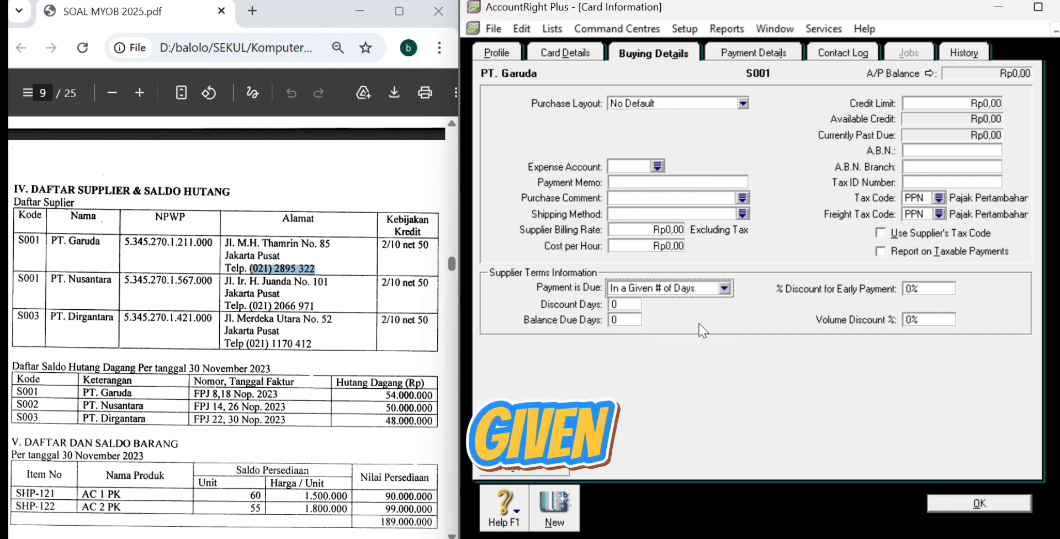
{"action": "left_click", "coordinate": [622, 304]}
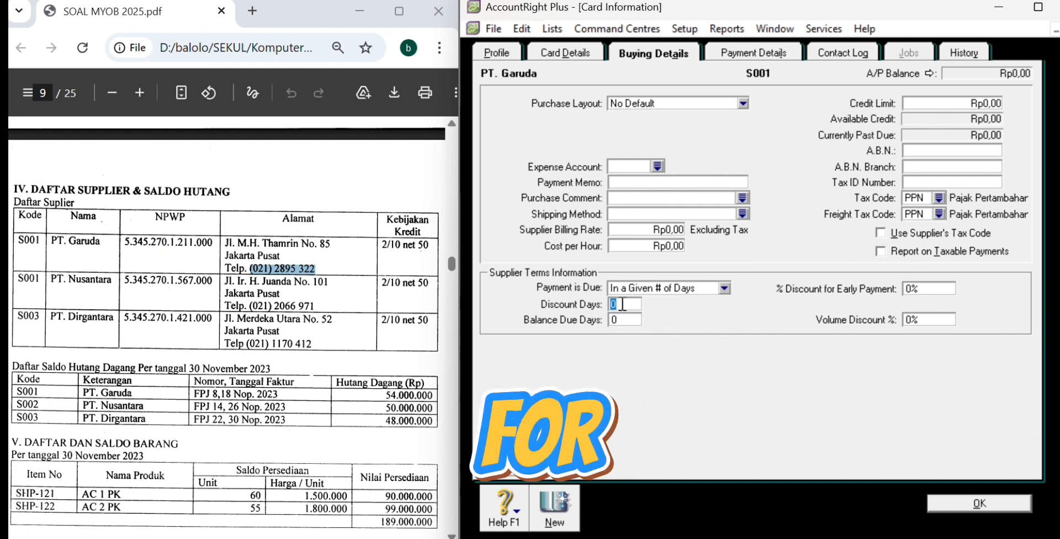
{"action": "type", "text": "10"}
{"action": "key", "text": "Tab"}
{"action": "type", "text": "5"}
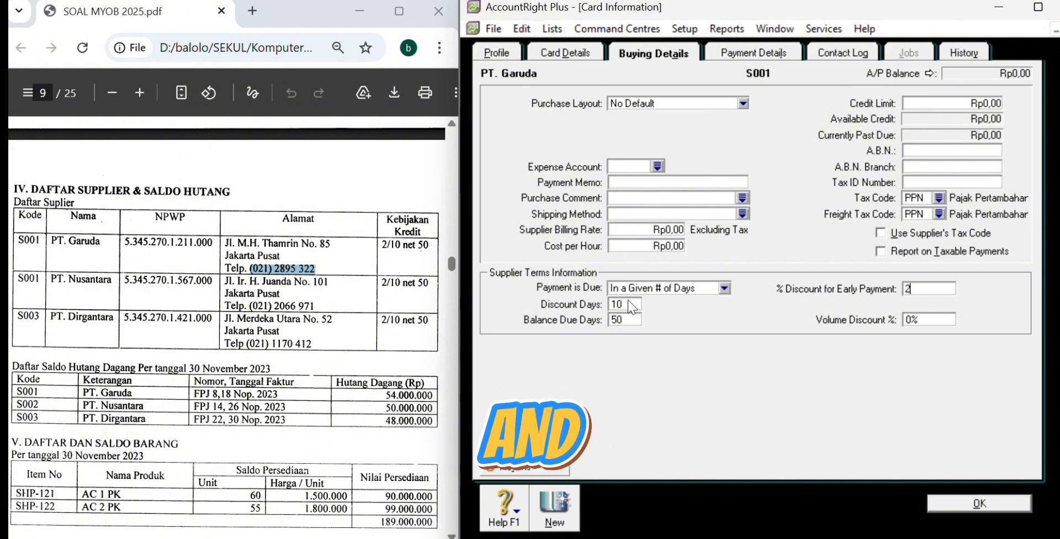
{"action": "left_click", "coordinate": [938, 214]}
{"action": "left_click", "coordinate": [834, 201]}
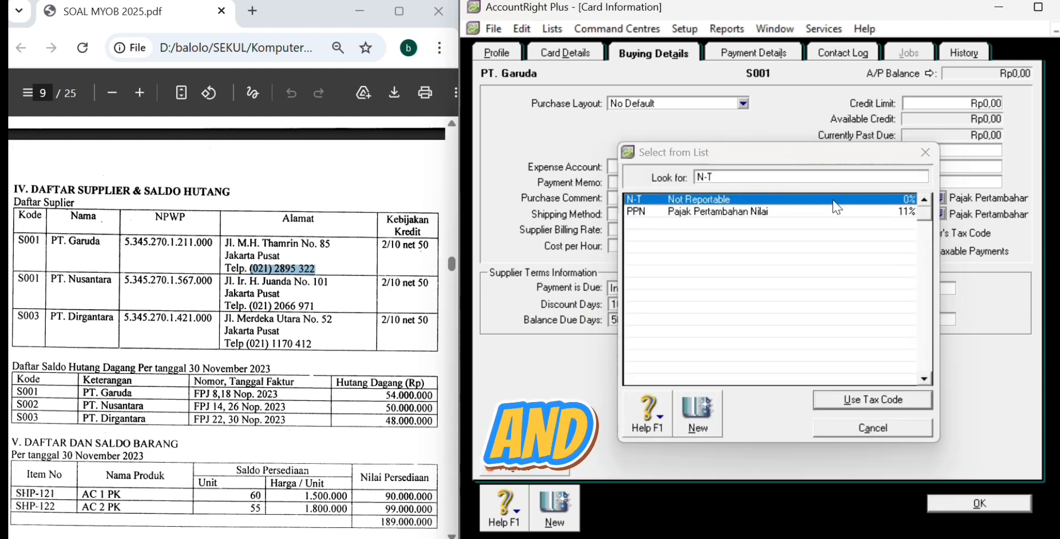
{"action": "double_click", "coordinate": [834, 201]}
Step: Create supplier PT. Nusantara as S002 with address, city and phone from the PDF
{"action": "left_click", "coordinate": [557, 509]}
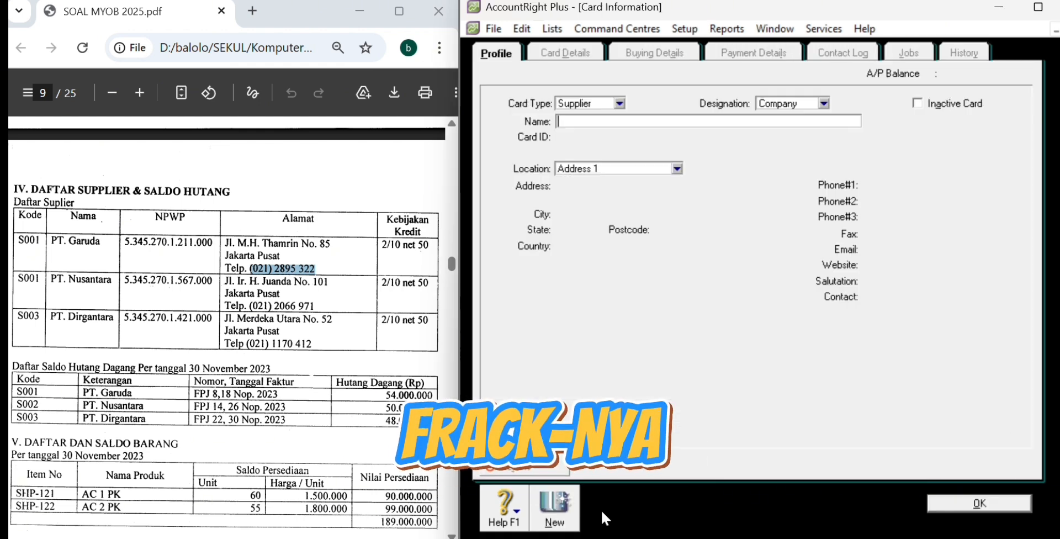
{"action": "type", "text": "PT. Nusantara"}
{"action": "key", "text": "Tab"}
{"action": "type", "text": "S002"}
{"action": "key", "text": "Tab"}
{"action": "left_click_drag", "start_coordinate": [225, 281], "coordinate": [331, 283]}
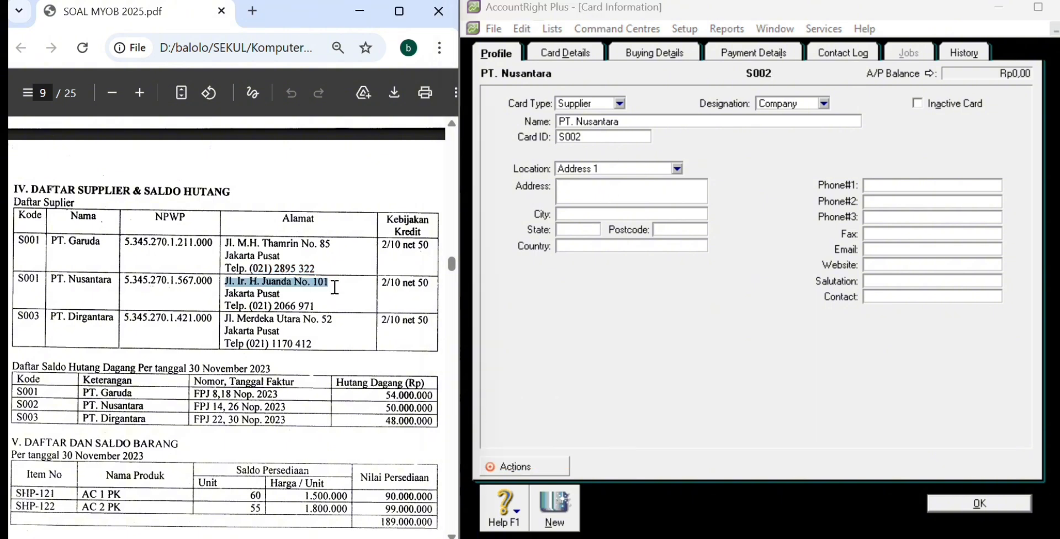
{"action": "key", "text": "ctrl+c"}
{"action": "left_click", "coordinate": [614, 190]}
{"action": "key", "text": "ctrl+v"}
{"action": "type", "text": "Pusat"}
{"action": "left_click_drag", "start_coordinate": [248, 306], "coordinate": [320, 308]}
{"action": "key", "text": "ctrl+c"}
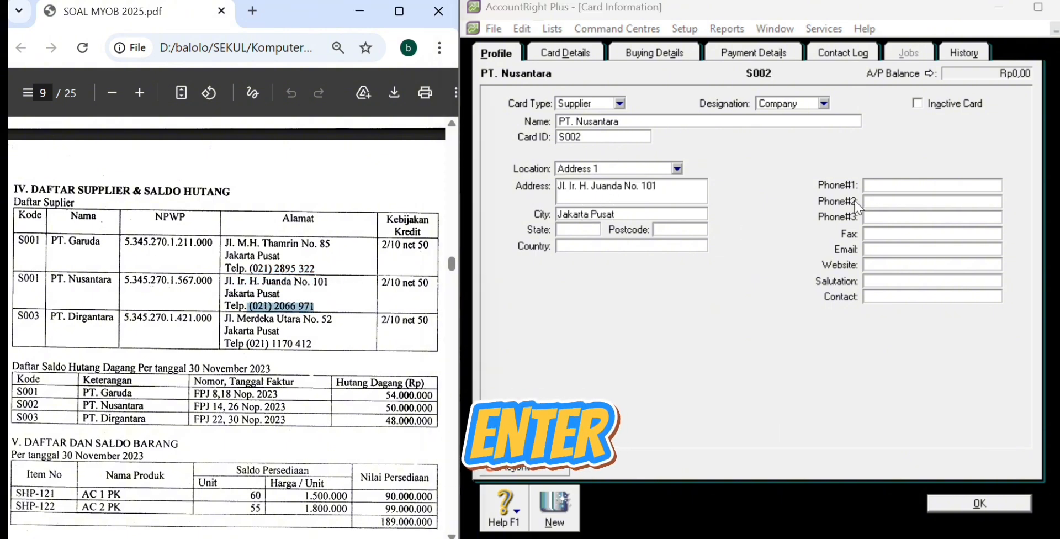
{"action": "left_click", "coordinate": [894, 186]}
{"action": "key", "text": "ctrl+v"}
Step: Give PT. Nusantara 10 discount days, 50 balance-due days and N-T freight tax, then save
{"action": "left_click", "coordinate": [643, 53]}
{"action": "left_click", "coordinate": [673, 288]}
{"action": "left_click", "coordinate": [686, 330]}
{"action": "double_click", "coordinate": [632, 303]}
{"action": "type", "text": "10"}
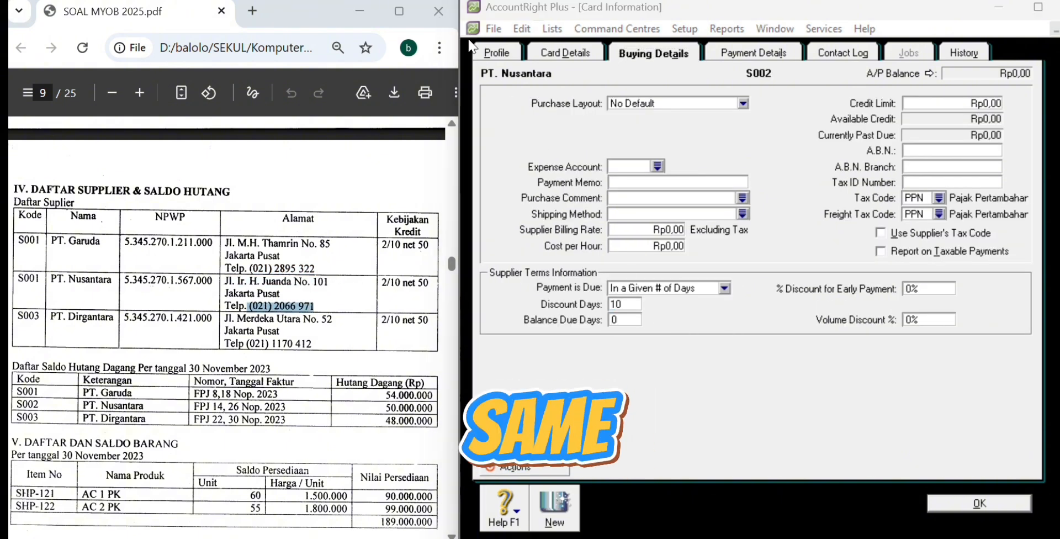
{"action": "double_click", "coordinate": [616, 320]}
{"action": "type", "text": "50"}
{"action": "left_click", "coordinate": [938, 214]}
{"action": "double_click", "coordinate": [717, 191]}
{"action": "left_click", "coordinate": [978, 503]}
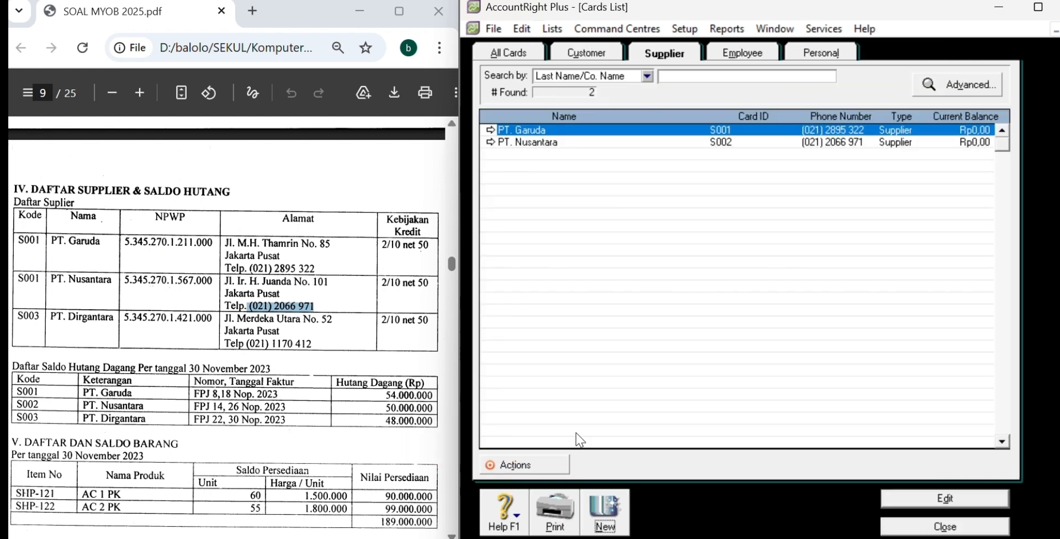
Step: Create supplier PT. Dirgantara as S003 with PDF address, city Jakarta Pusat, and phone
{"action": "left_click", "coordinate": [605, 508]}
{"action": "type", "text": "PT. Dirgantara"}
{"action": "key", "text": "Tab"}
{"action": "type", "text": "S003"}
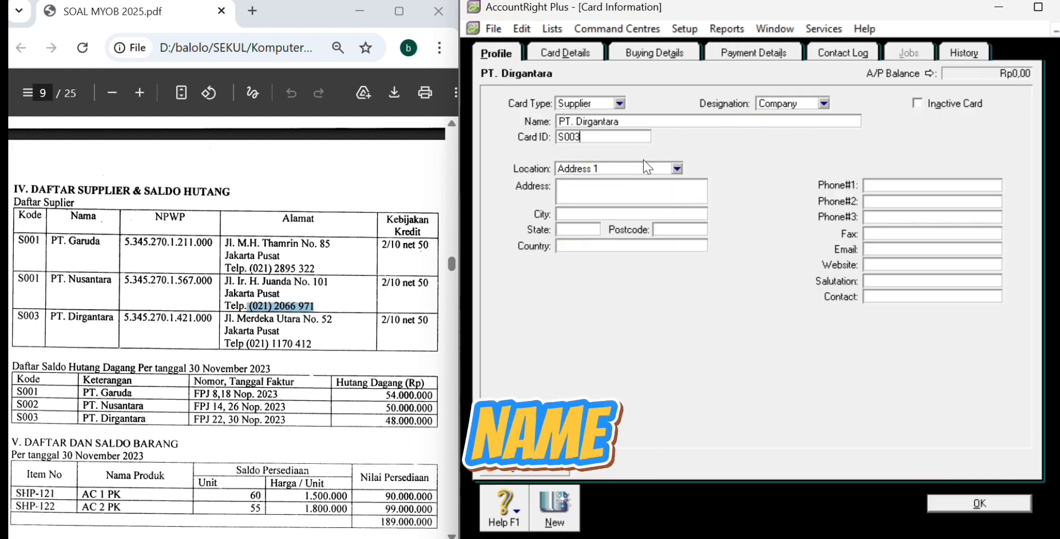
{"action": "left_click_drag", "start_coordinate": [225, 320], "coordinate": [331, 319]}
{"action": "key", "text": "ctrl+c"}
{"action": "left_click", "coordinate": [607, 191]}
{"action": "key", "text": "ctrl+v"}
{"action": "left_click", "coordinate": [596, 214]}
{"action": "type", "text": "Jakarta Pusat"}
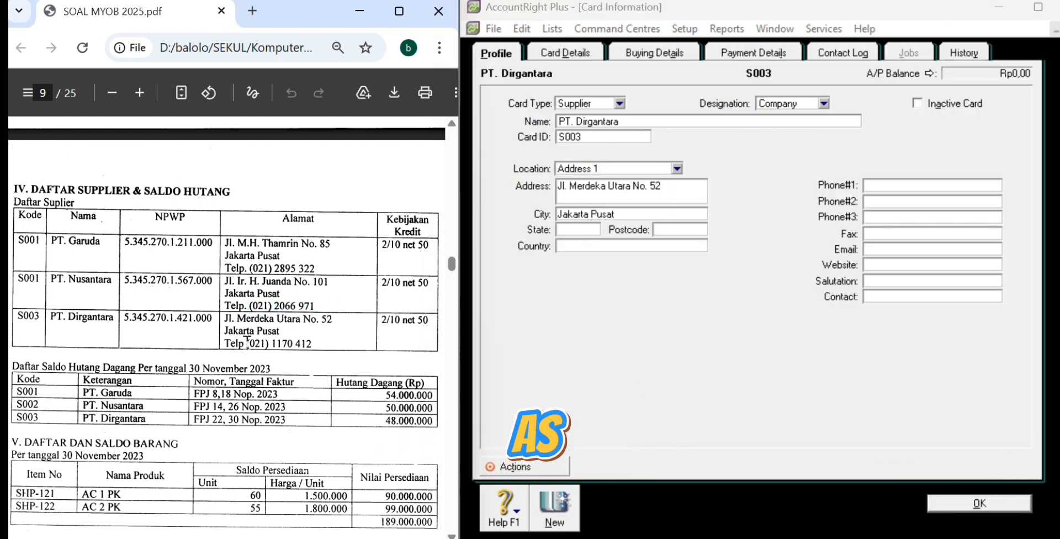
{"action": "left_click_drag", "start_coordinate": [247, 343], "coordinate": [311, 344]}
{"action": "key", "text": "ctrl+c"}
{"action": "left_click", "coordinate": [879, 184]}
{"action": "key", "text": "ctrl+v"}
Step: Set PT. Dirgantara's terms to 2% net 50 with N-T freight, save, and close the list
{"action": "left_click", "coordinate": [657, 55]}
{"action": "key", "text": "Tab"}
{"action": "type", "text": "50"}
{"action": "key", "text": "Tab"}
{"action": "type", "text": "2"}
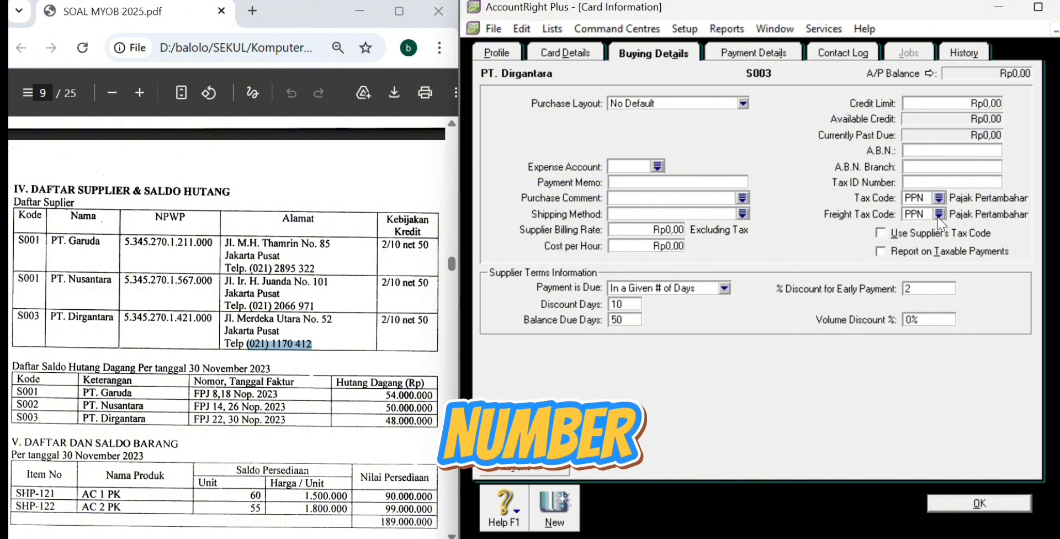
{"action": "left_click", "coordinate": [937, 215]}
{"action": "double_click", "coordinate": [848, 200]}
{"action": "left_click", "coordinate": [992, 499]}
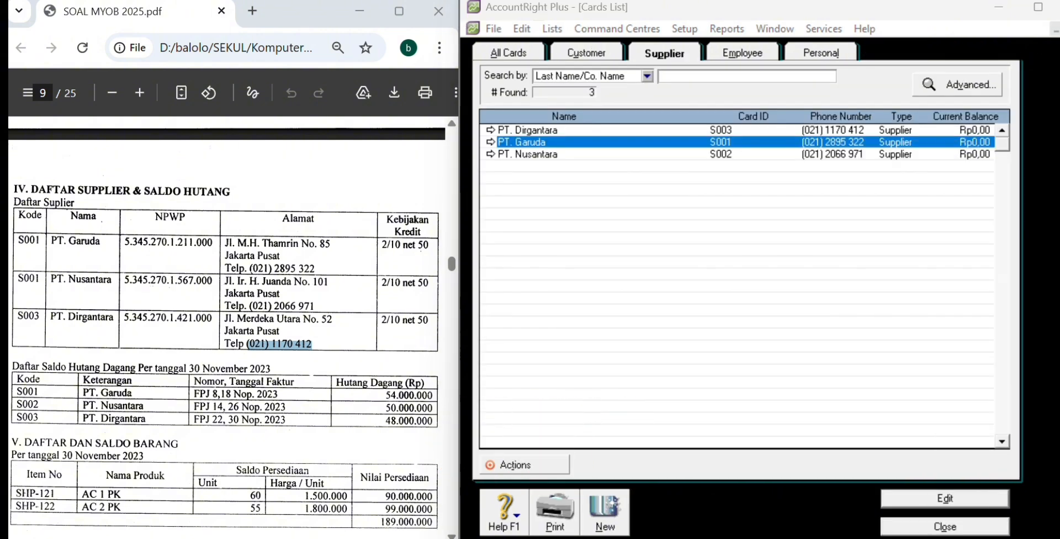
{"action": "key", "text": "Escape"}
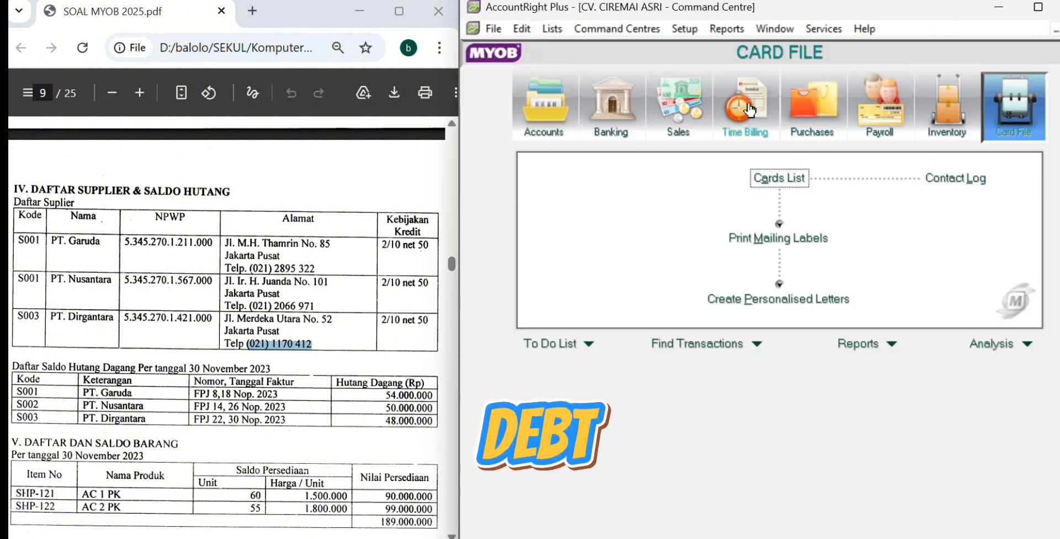
Step: Open supplier opening balances from Setup and add a historical purchase for PT. Garuda
{"action": "left_click", "coordinate": [690, 32]}
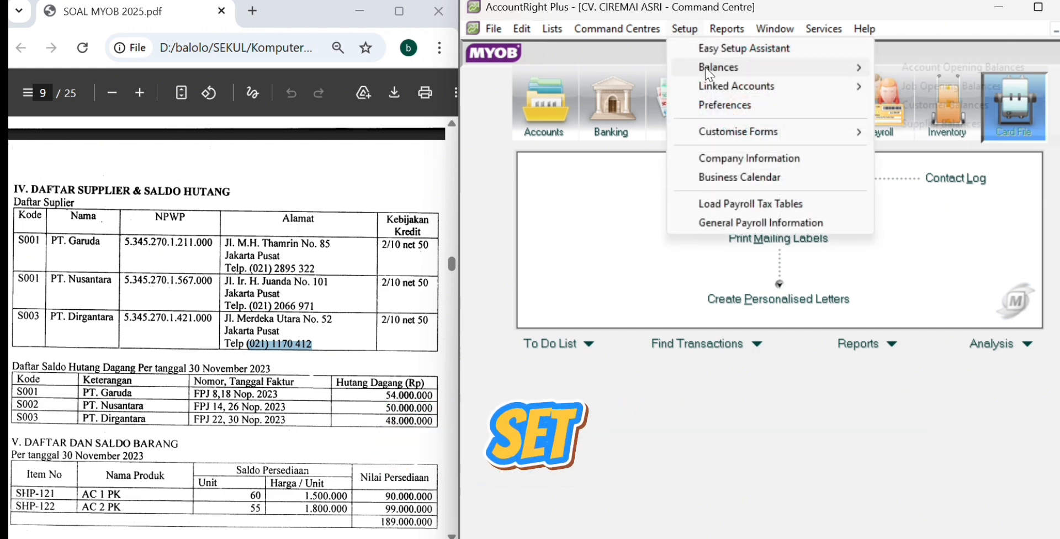
{"action": "mouse_move", "coordinate": [738, 75]}
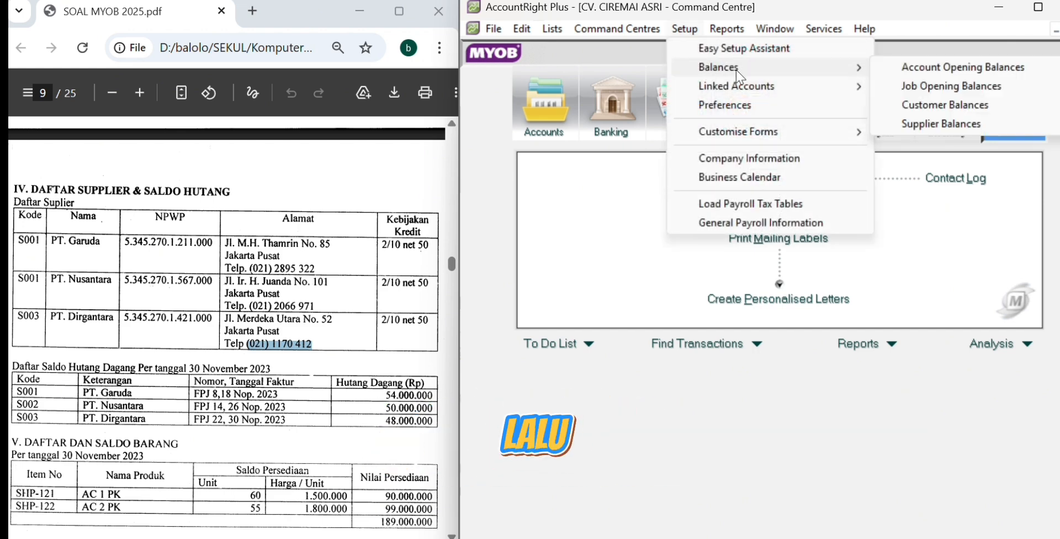
{"action": "left_click", "coordinate": [894, 125]}
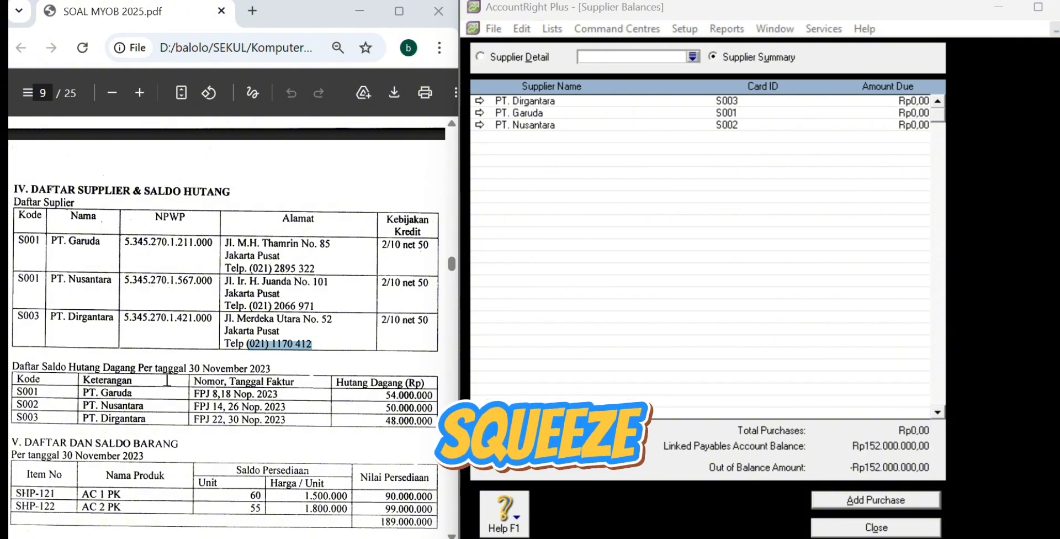
{"action": "left_click", "coordinate": [479, 112]}
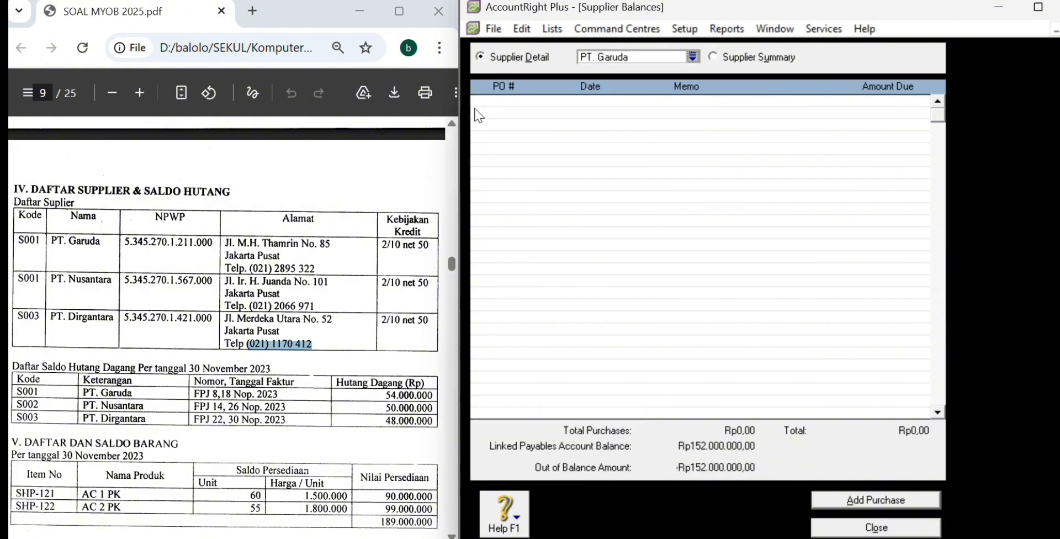
{"action": "left_click", "coordinate": [857, 500]}
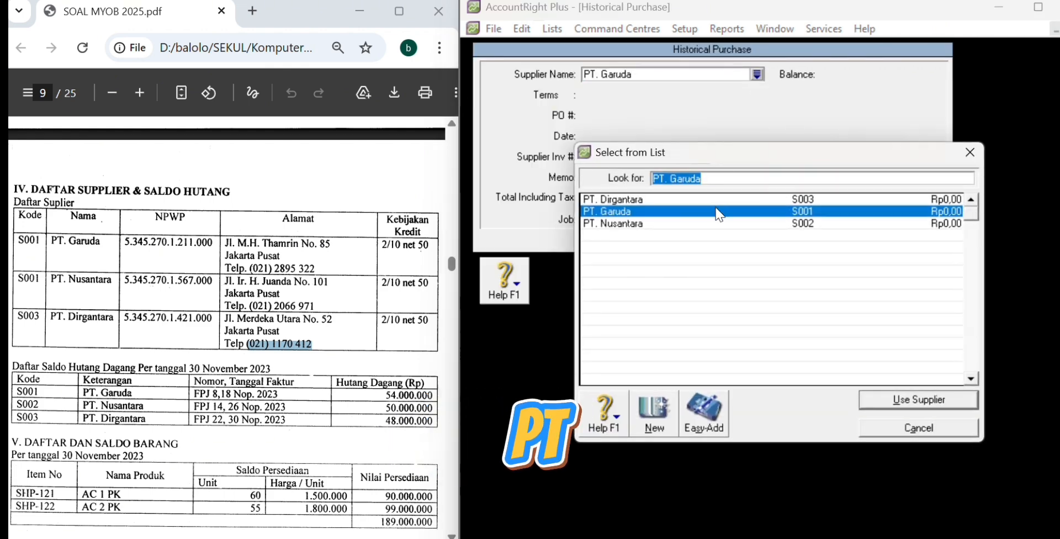
Step: Enter PT. Garuda's purchase FPJ 8 dated 18/11/2023 with memo 'Saldo Awal Hutang'
{"action": "double_click", "coordinate": [716, 213]}
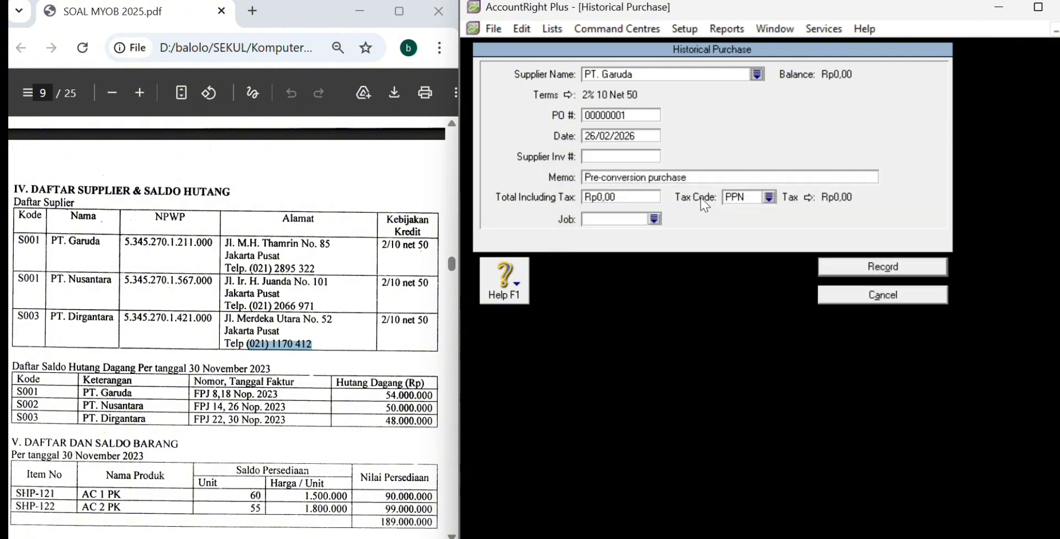
{"action": "left_click", "coordinate": [613, 112]}
{"action": "left_click_drag", "start_coordinate": [194, 393], "coordinate": [222, 395]}
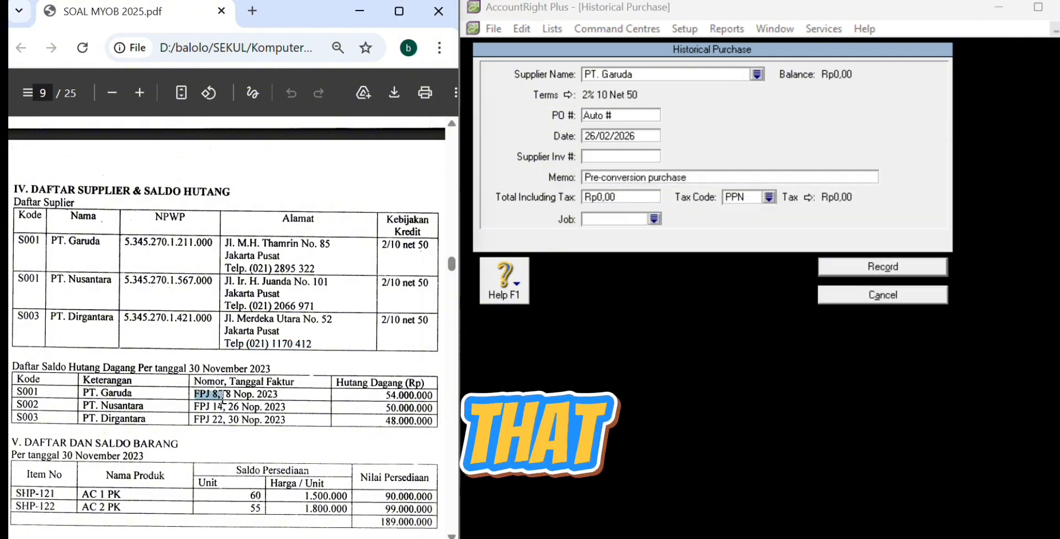
{"action": "left_click", "coordinate": [626, 116]}
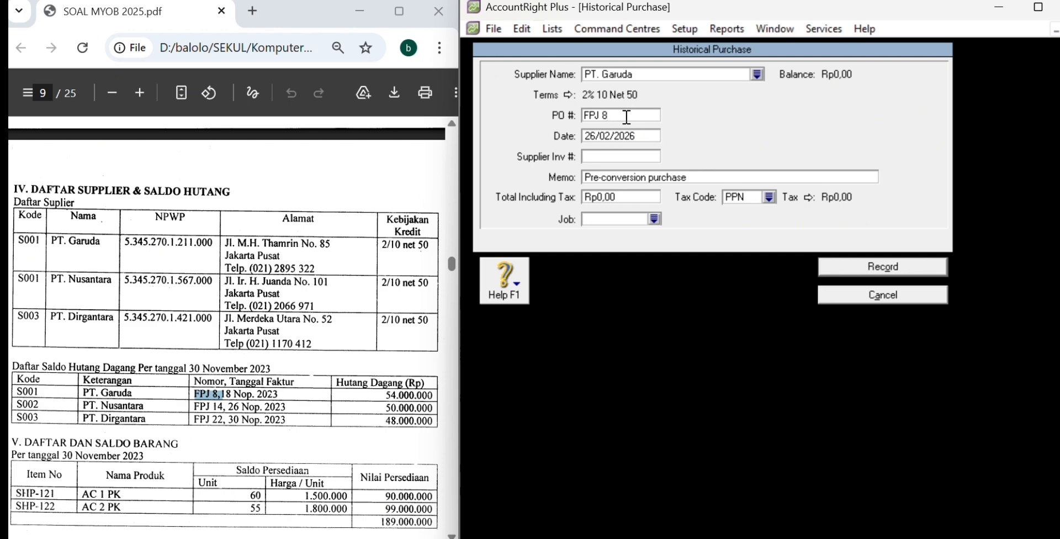
{"action": "left_click", "coordinate": [613, 137]}
{"action": "left_click", "coordinate": [610, 137]}
{"action": "key", "text": "BackSpace"}
{"action": "key", "text": "BackSpace"}
{"action": "key", "text": "BackSpace"}
{"action": "key", "text": "BackSpace"}
{"action": "key", "text": "BackSpace"}
{"action": "type", "text": "18/11/2023"}
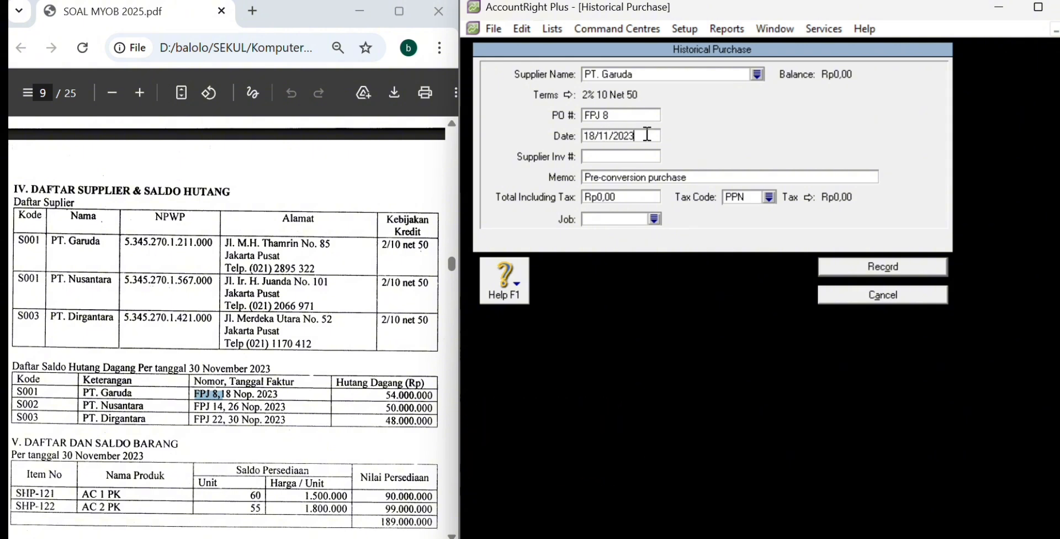
{"action": "left_click", "coordinate": [626, 175]}
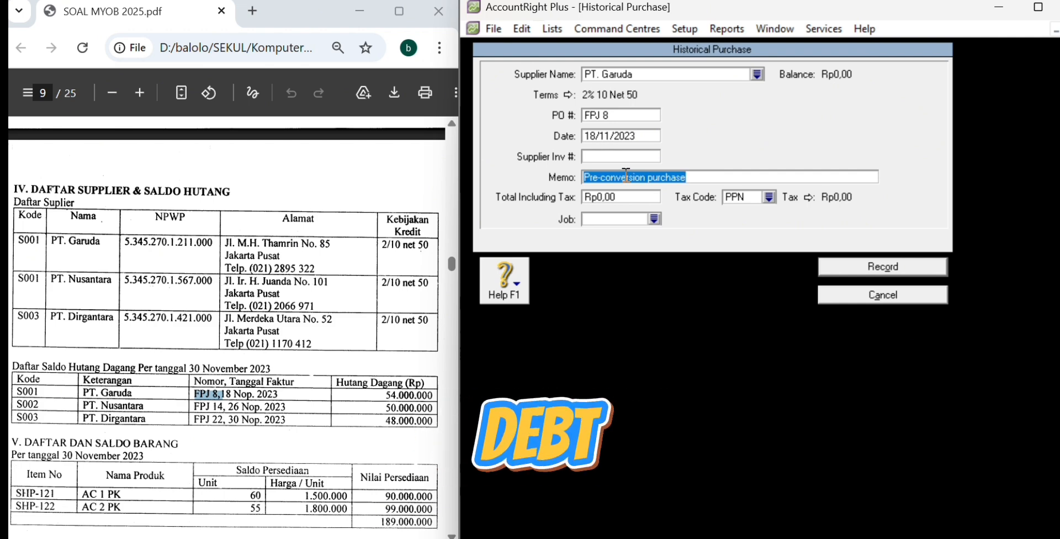
{"action": "type", "text": "Saldo Awal Hutang"}
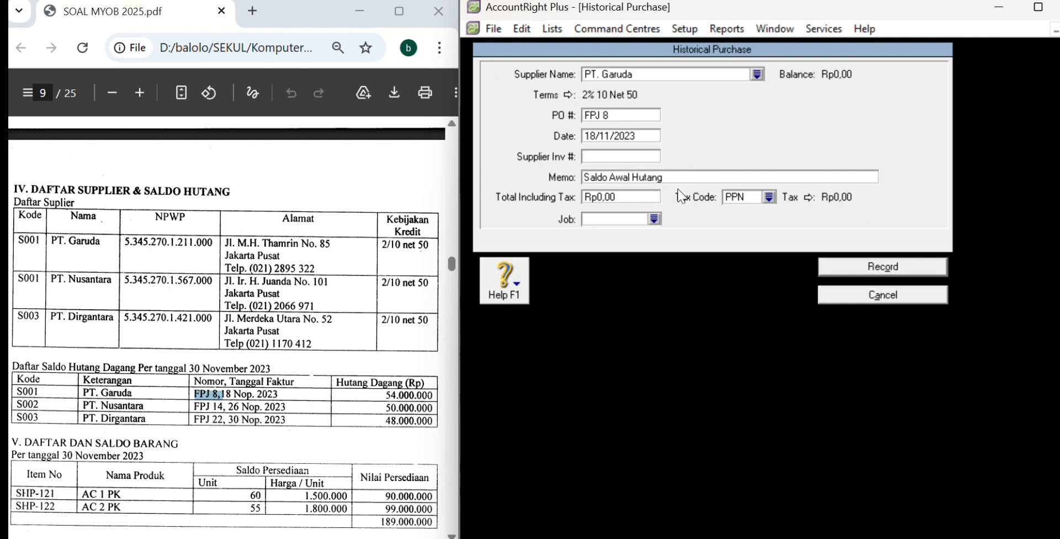
Step: Set the total to 54.000.000 with tax code N-T and record the purchase
{"action": "left_click", "coordinate": [640, 198]}
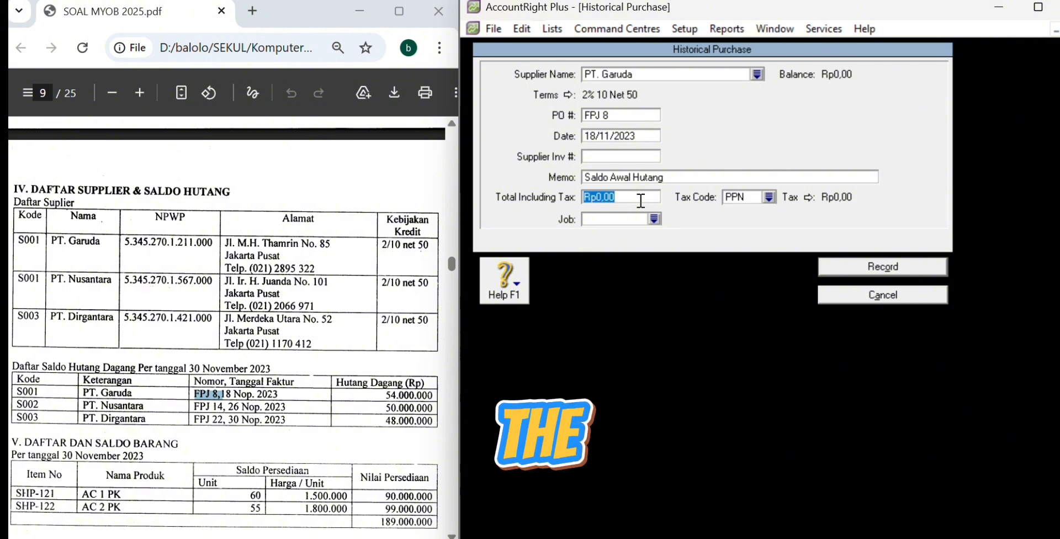
{"action": "type", "text": "5"}
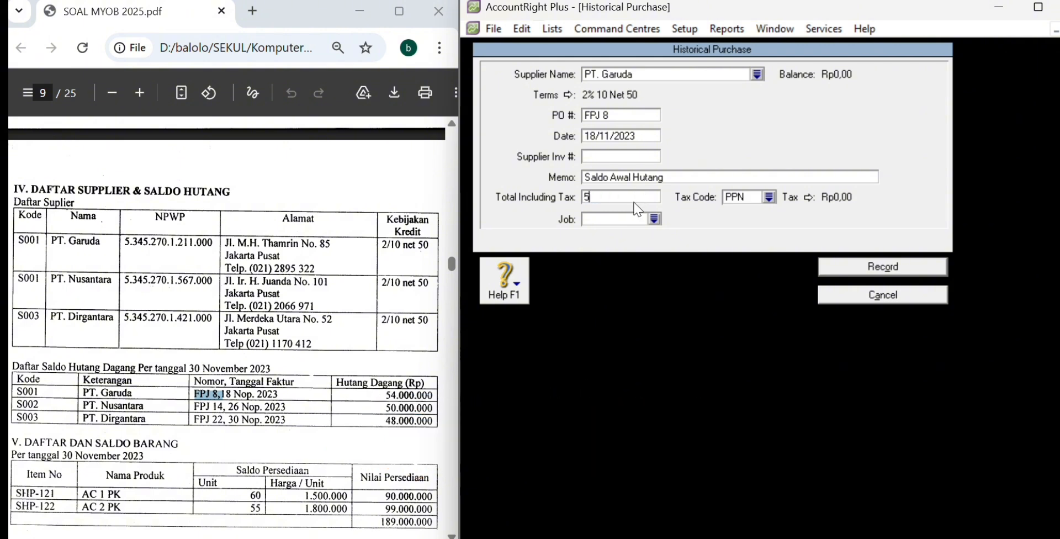
{"action": "type", "text": "4.0"}
{"action": "type", "text": "00.000"}
{"action": "key", "text": "Tab"}
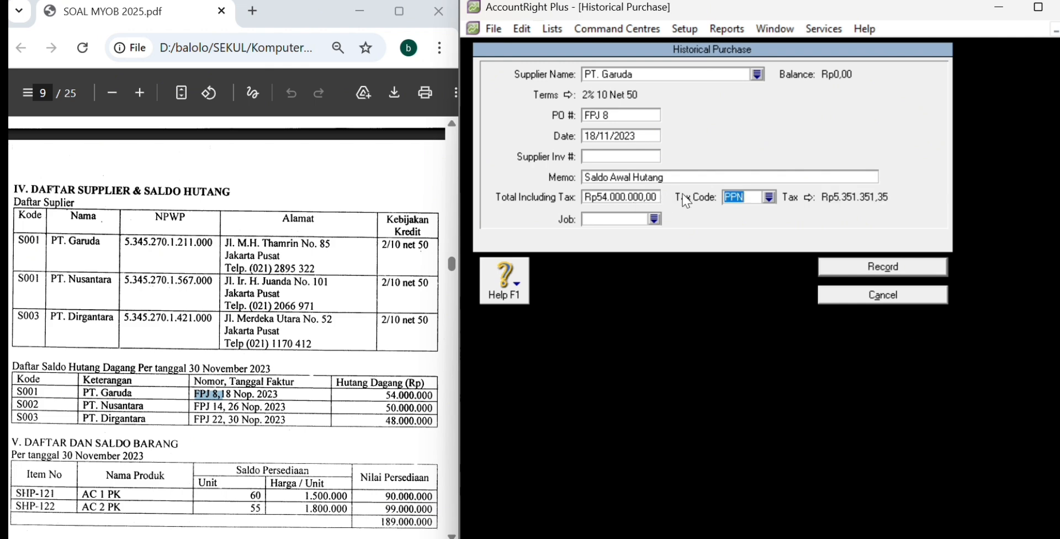
{"action": "left_click", "coordinate": [769, 197]}
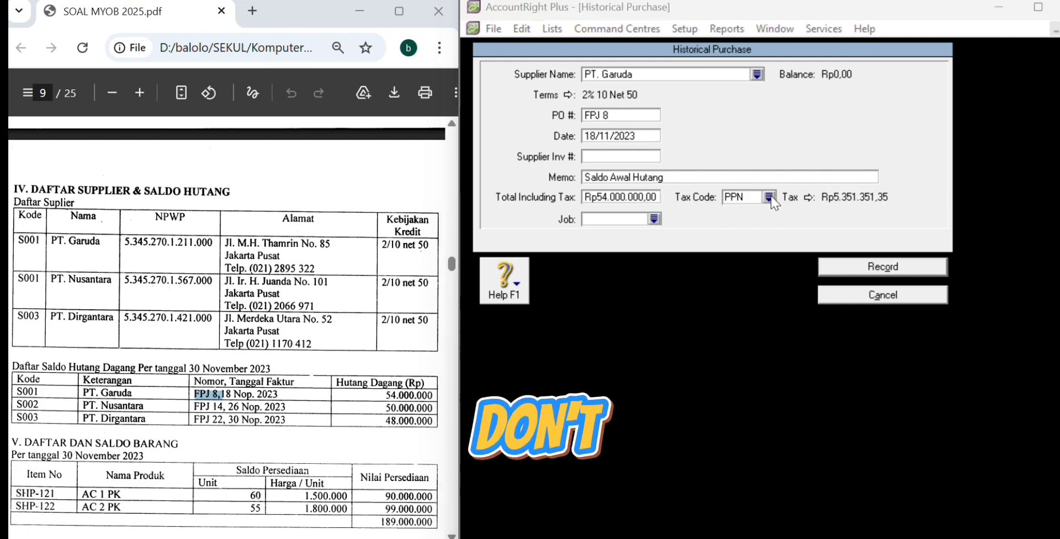
{"action": "left_click", "coordinate": [760, 199]}
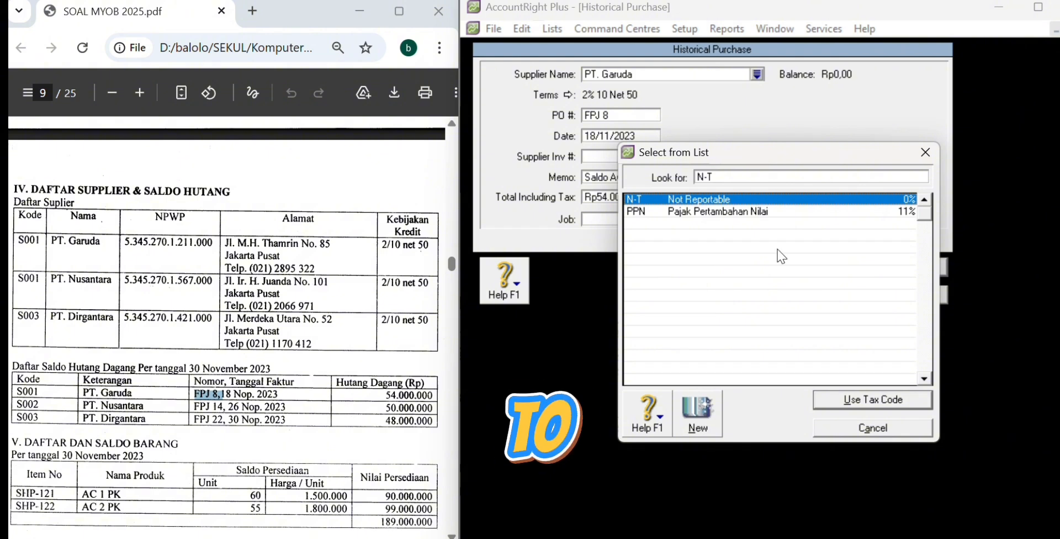
{"action": "left_click", "coordinate": [863, 397]}
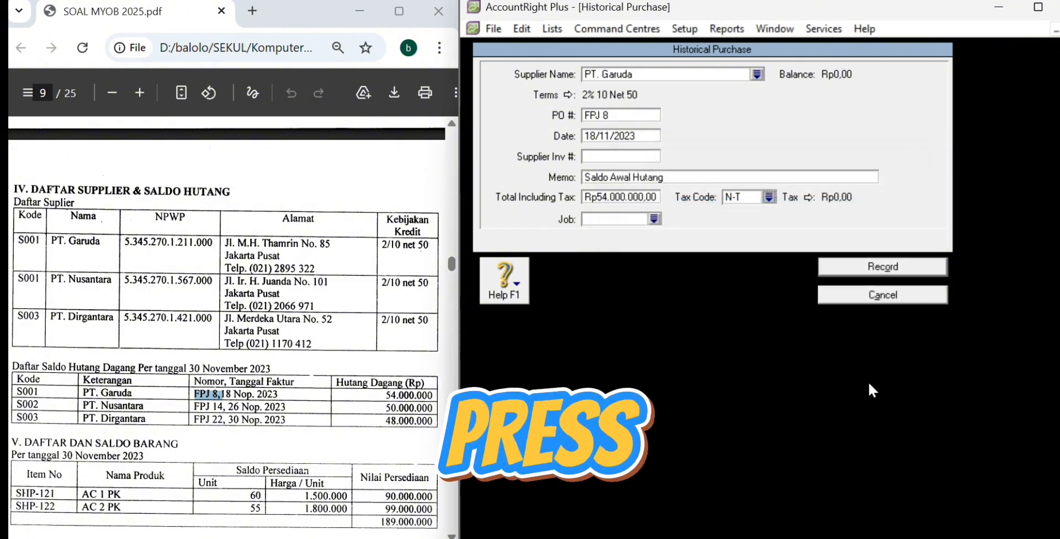
{"action": "left_click", "coordinate": [881, 267]}
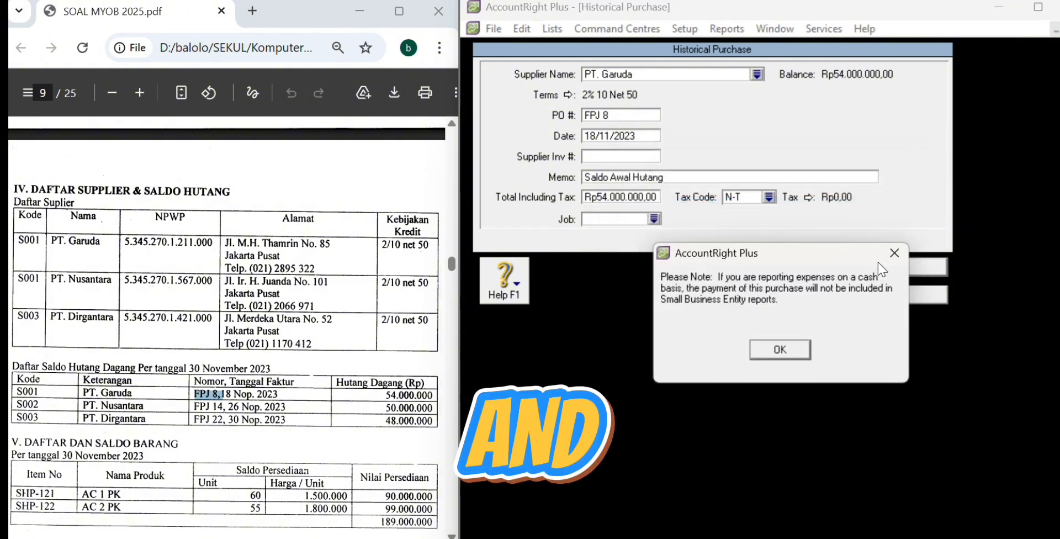
{"action": "left_click", "coordinate": [783, 351]}
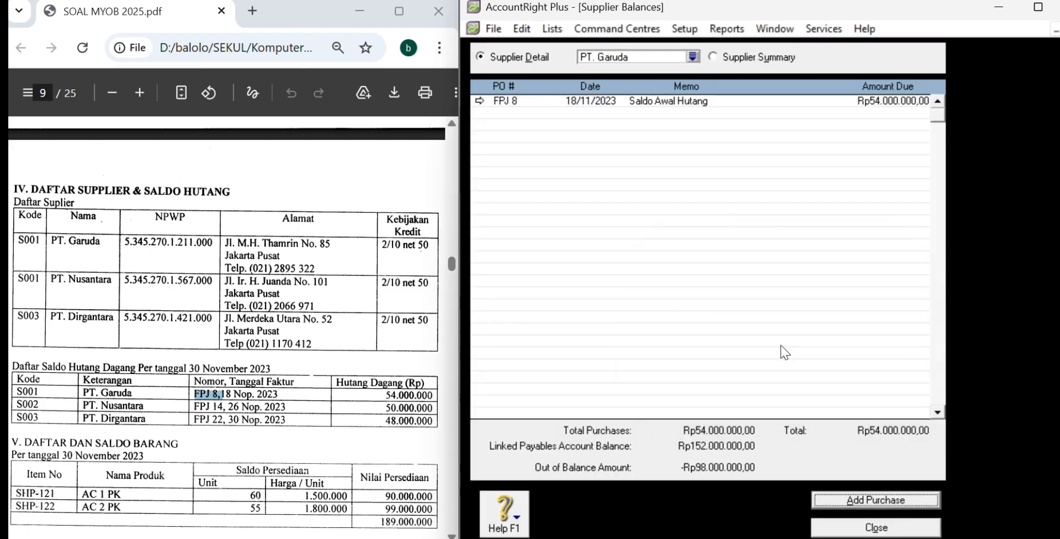
Step: Switch to supplier PT. Nusantara and start a new historical purchase for it
{"action": "left_click", "coordinate": [692, 56]}
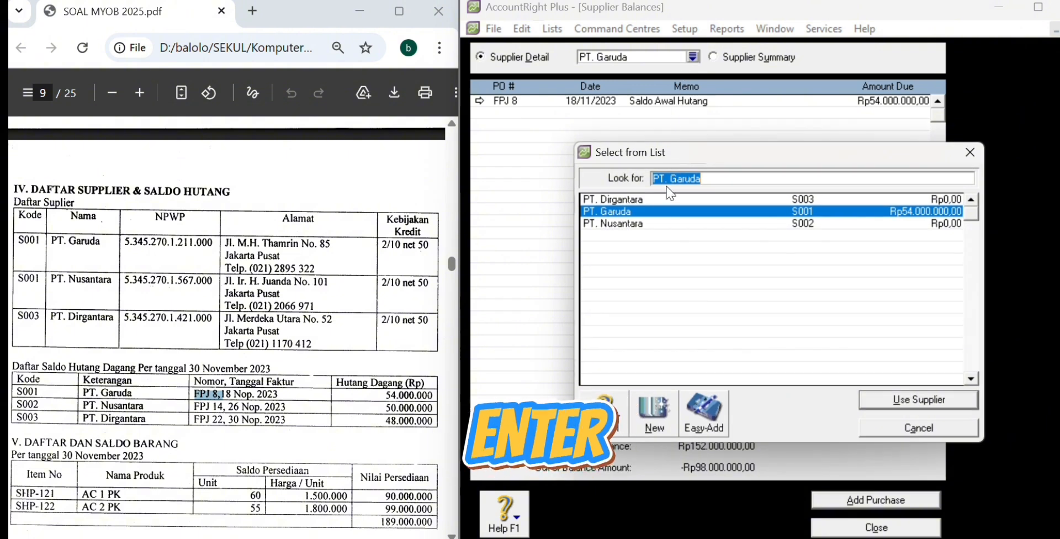
{"action": "left_click", "coordinate": [660, 224]}
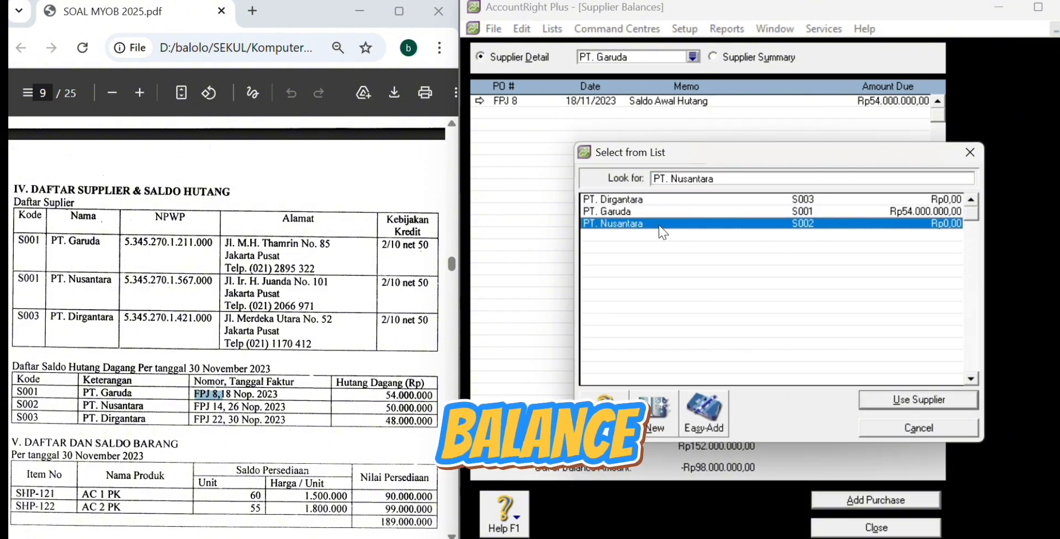
{"action": "left_click", "coordinate": [880, 400]}
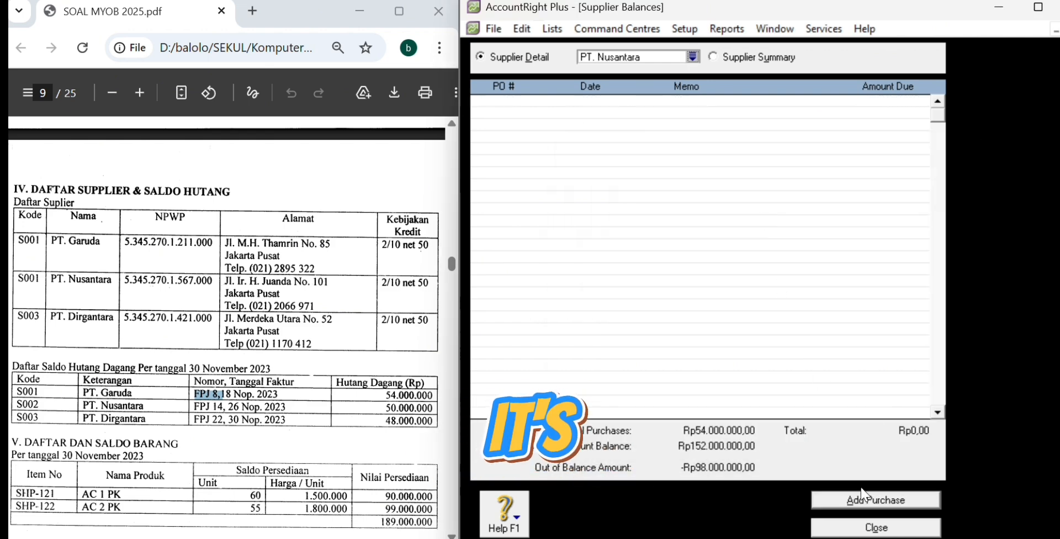
{"action": "left_click", "coordinate": [865, 498]}
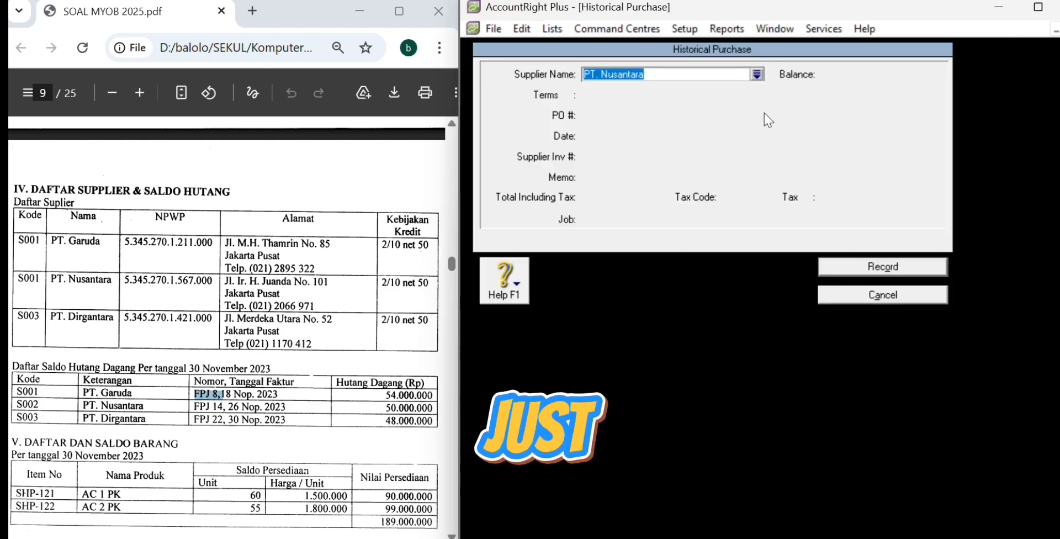
{"action": "left_click", "coordinate": [757, 74]}
{"action": "key", "text": "Return"}
Step: Record opening purchase FPJ 14 dated 26/11/2023, memo 'Saldo Awal Hutang', Rp50.000.000, tax N-T
{"action": "left_click", "coordinate": [630, 115]}
{"action": "type", "text": "FP"}
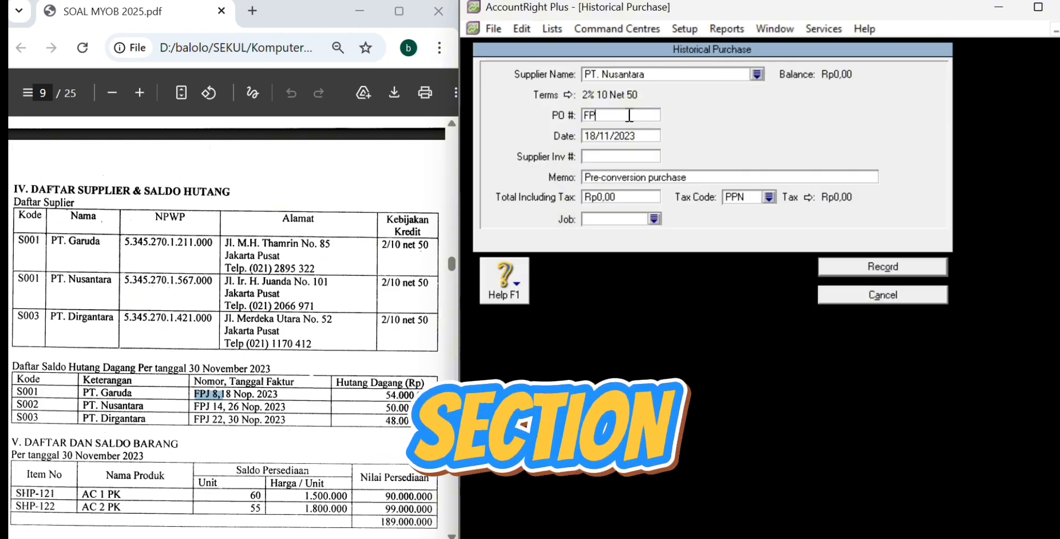
{"action": "type", "text": "J 14"}
{"action": "key", "text": "Tab"}
{"action": "left_click", "coordinate": [597, 134]}
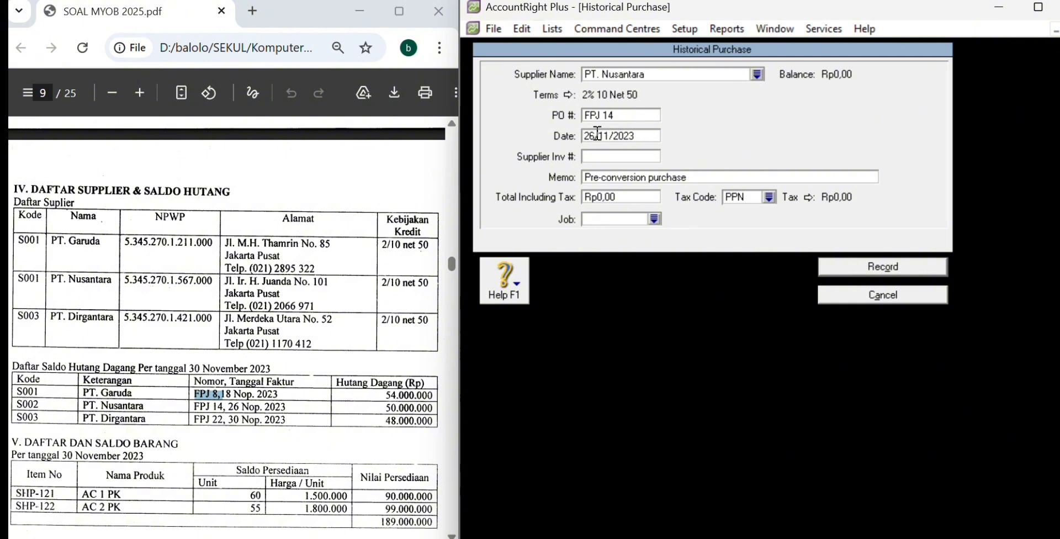
{"action": "left_click", "coordinate": [638, 176]}
{"action": "type", "text": "Sa"}
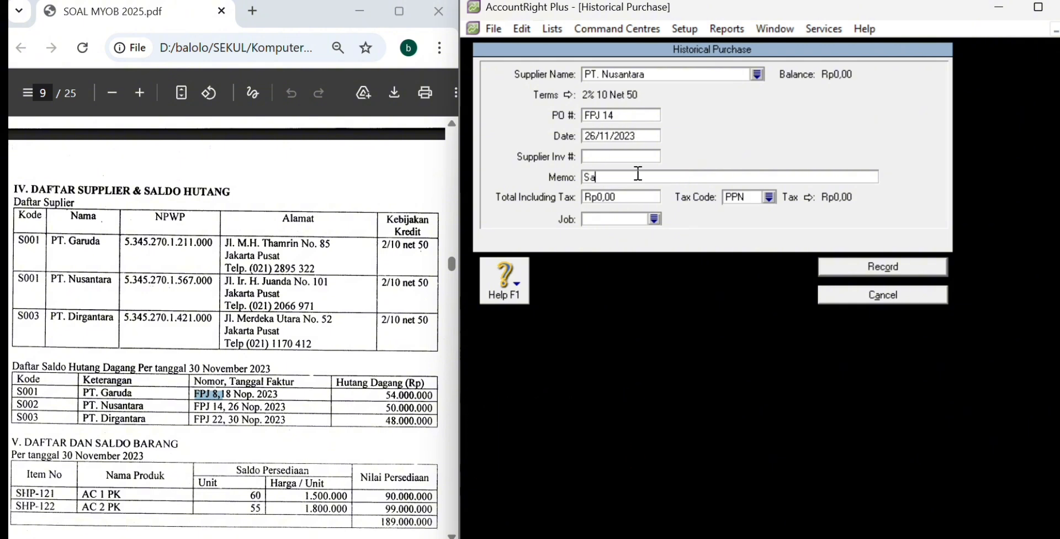
{"action": "type", "text": "ldo Awal Hutang"}
{"action": "left_click", "coordinate": [639, 197]}
{"action": "type", "text": "50000000"}
{"action": "left_click", "coordinate": [768, 197]}
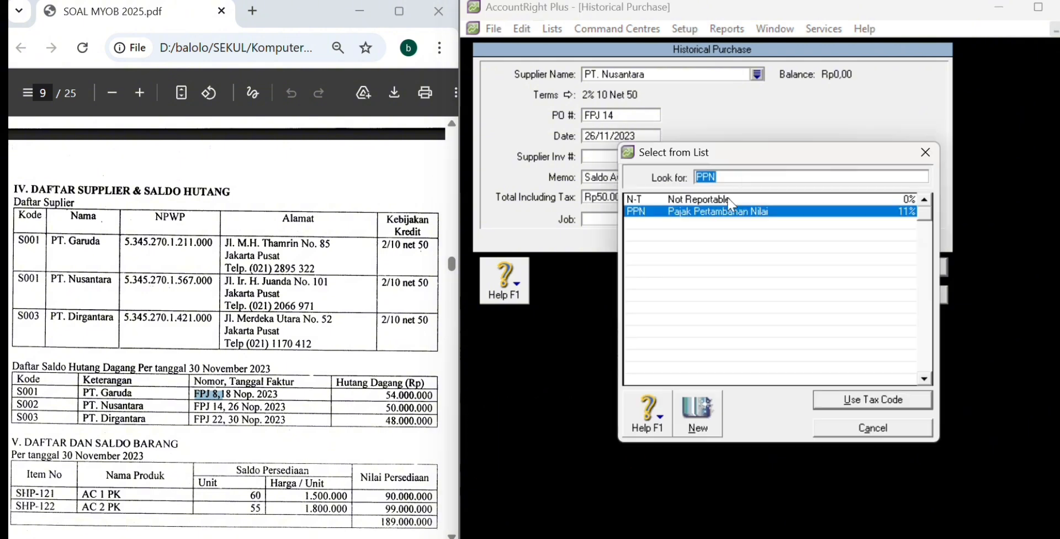
{"action": "double_click", "coordinate": [729, 201]}
{"action": "left_click", "coordinate": [882, 267]}
{"action": "left_click", "coordinate": [776, 355]}
Step: Start a historical purchase for PT. Dirgantara numbered FPJ 22, dated 30/11/2023
{"action": "left_click", "coordinate": [875, 500]}
{"action": "left_click", "coordinate": [757, 76]}
{"action": "double_click", "coordinate": [638, 200]}
{"action": "left_click", "coordinate": [636, 116]}
{"action": "type", "text": "FPJ 22"}
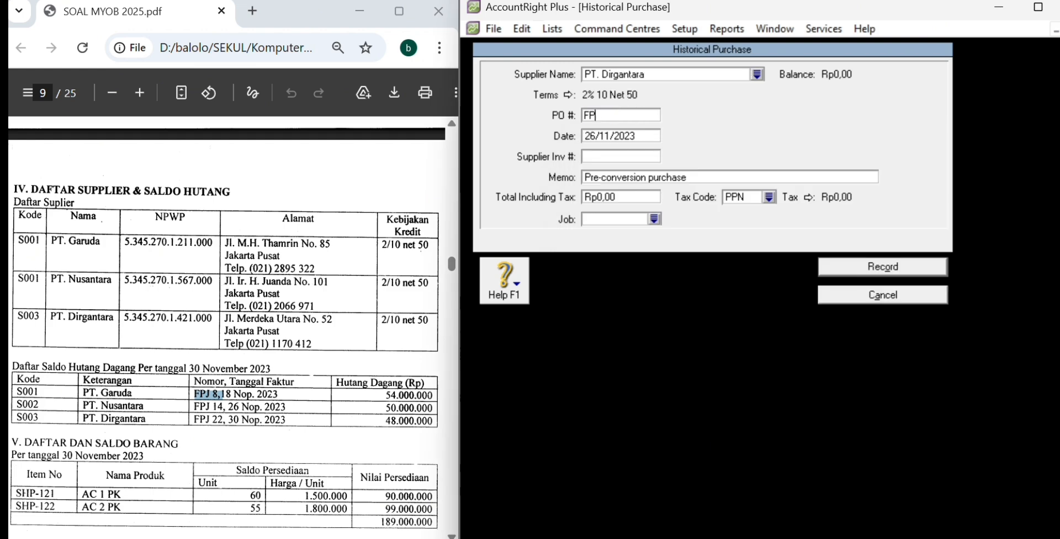
{"action": "left_click", "coordinate": [593, 135]}
{"action": "type", "text": "30"}
Step: Enter memo 'Saldo Awal Hutang', total 48.000.000 with tax N-T, and record Dirgantara's purchase
{"action": "left_click", "coordinate": [638, 177]}
{"action": "type", "text": "Saldo Awal Hutang"}
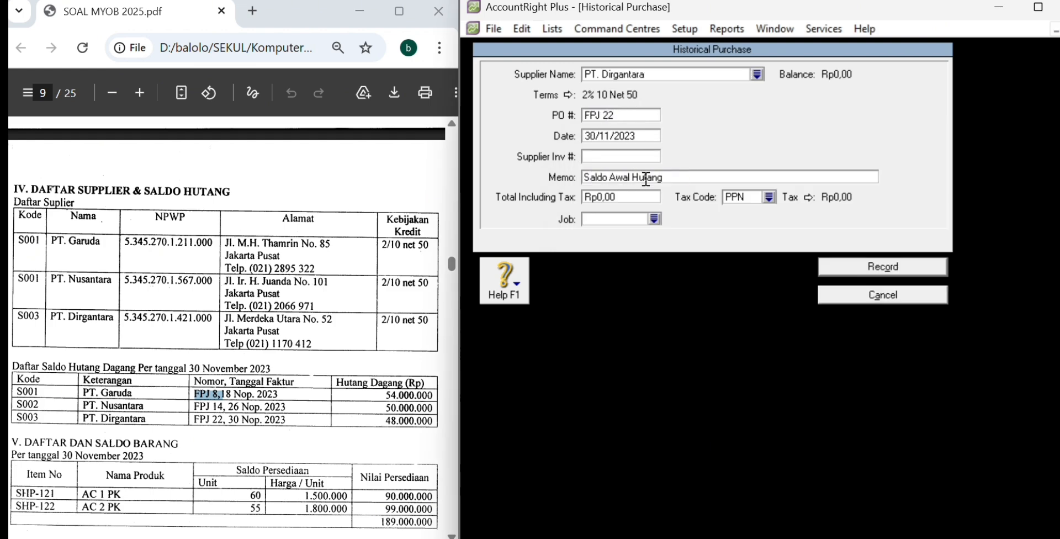
{"action": "left_click", "coordinate": [633, 197]}
{"action": "type", "text": "48000000"}
{"action": "key", "text": "Tab"}
{"action": "type", "text": "N-T"}
{"action": "left_click", "coordinate": [882, 266]}
{"action": "left_click", "coordinate": [781, 347]}
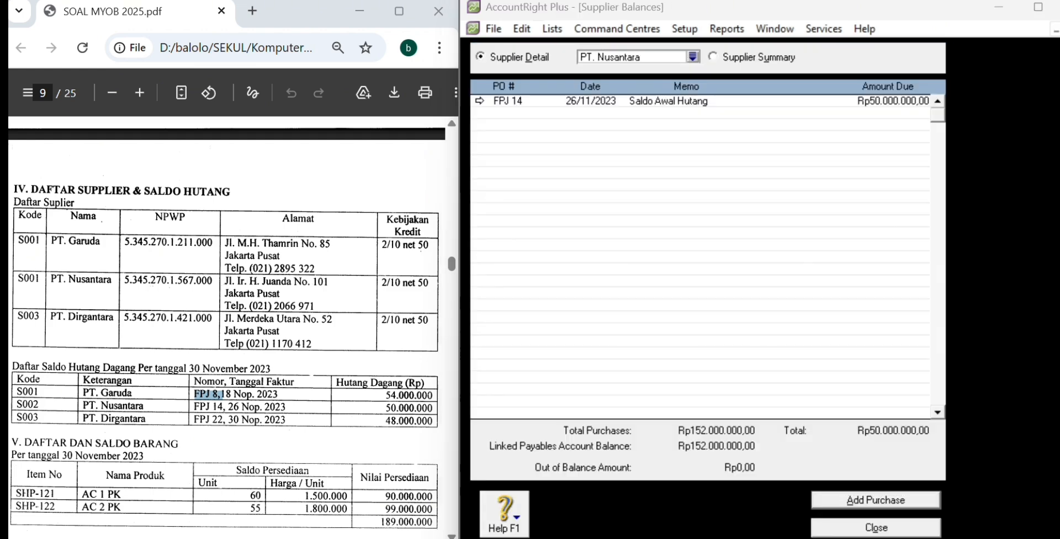